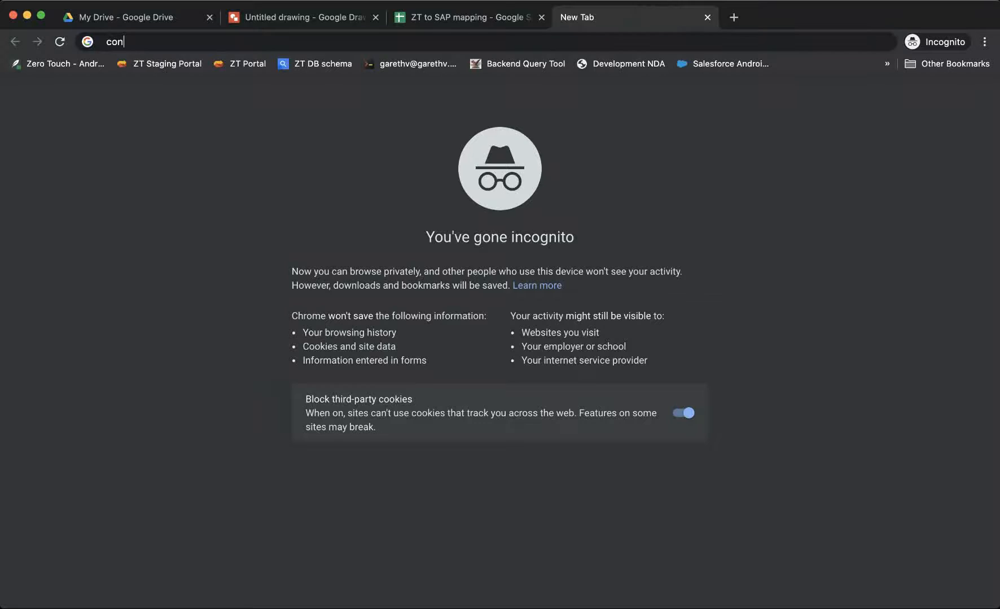
- Load console.cloud.google.com and open BigQuery by searching 'big' in the top search bar
text(.cloud.google.com)
key(Return)
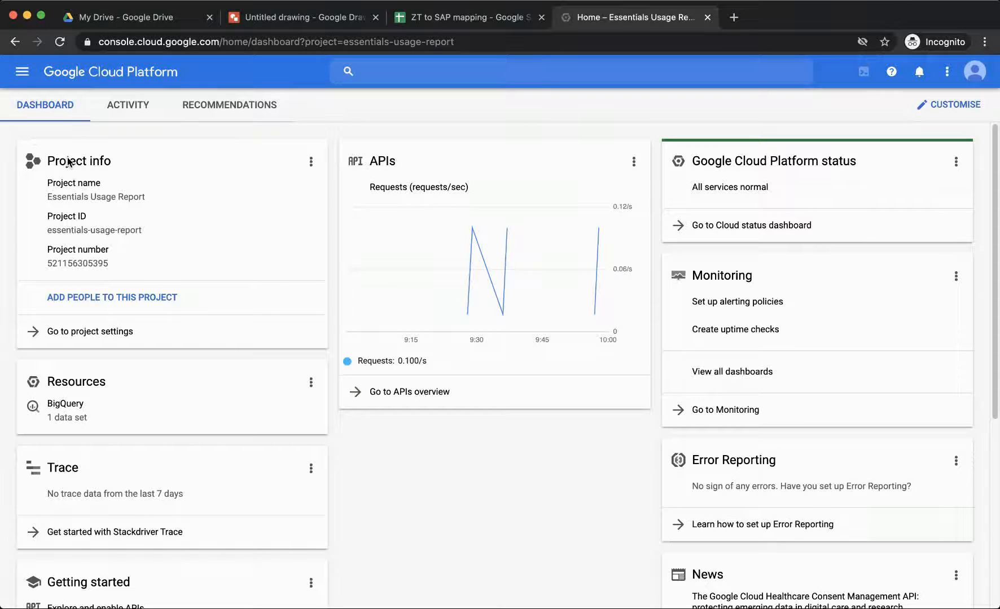
click(18, 84)
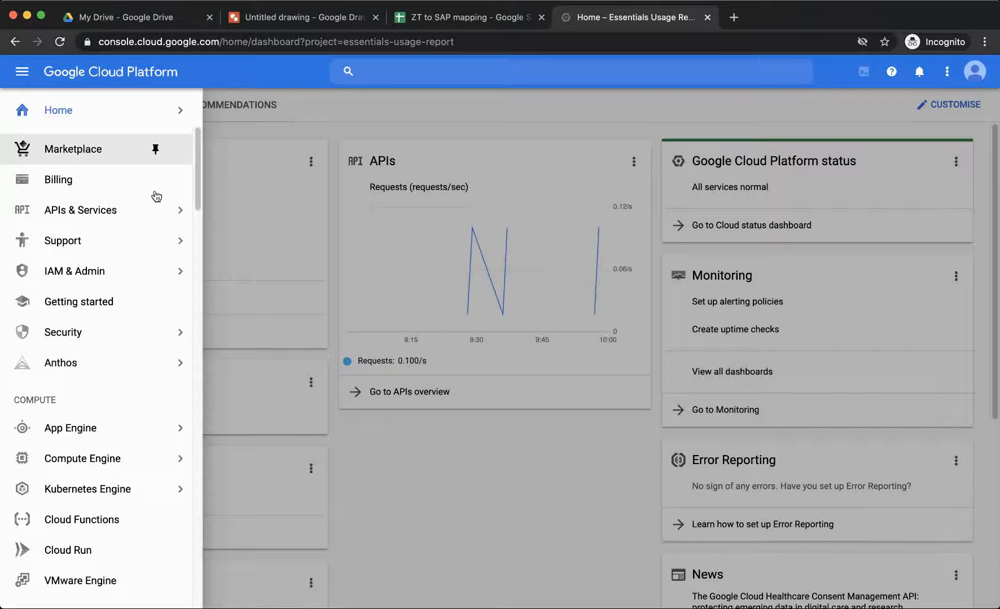
click(454, 70)
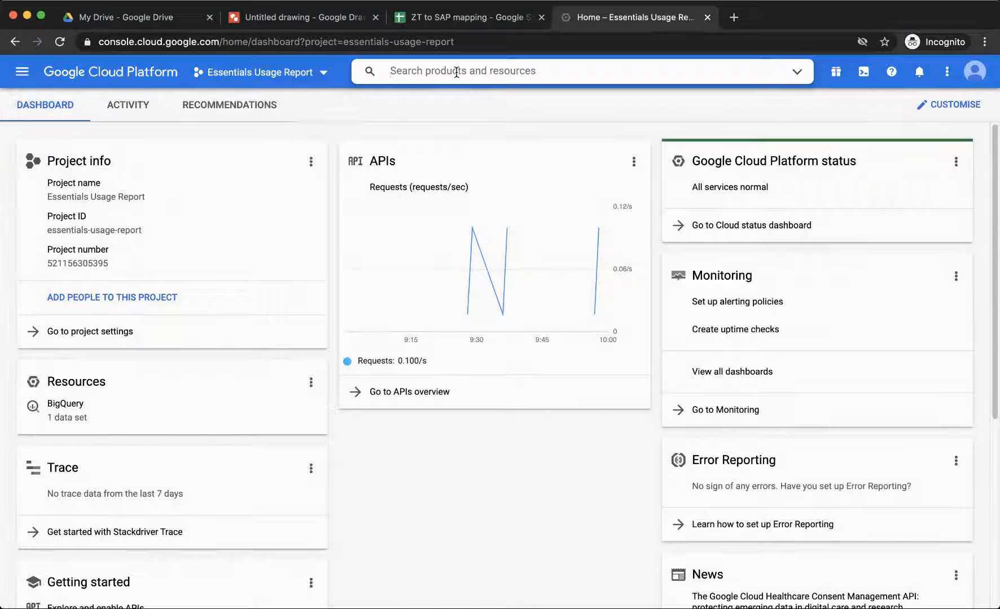
text(big)
click(419, 133)
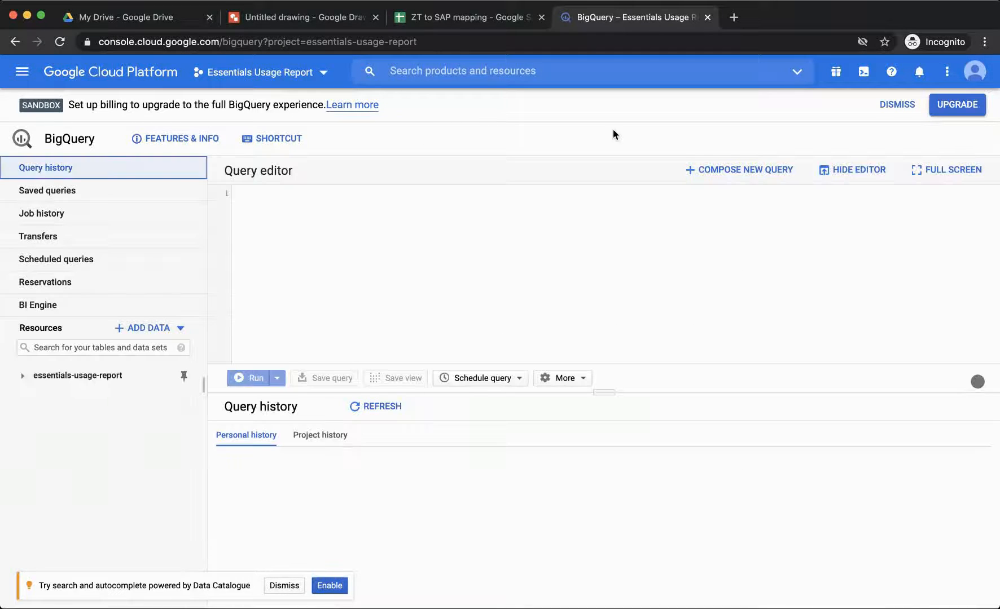
- Dismiss the sandbox notice and expand essentials-usage-report down to the EssentialsUsageReport table's schema
click(897, 105)
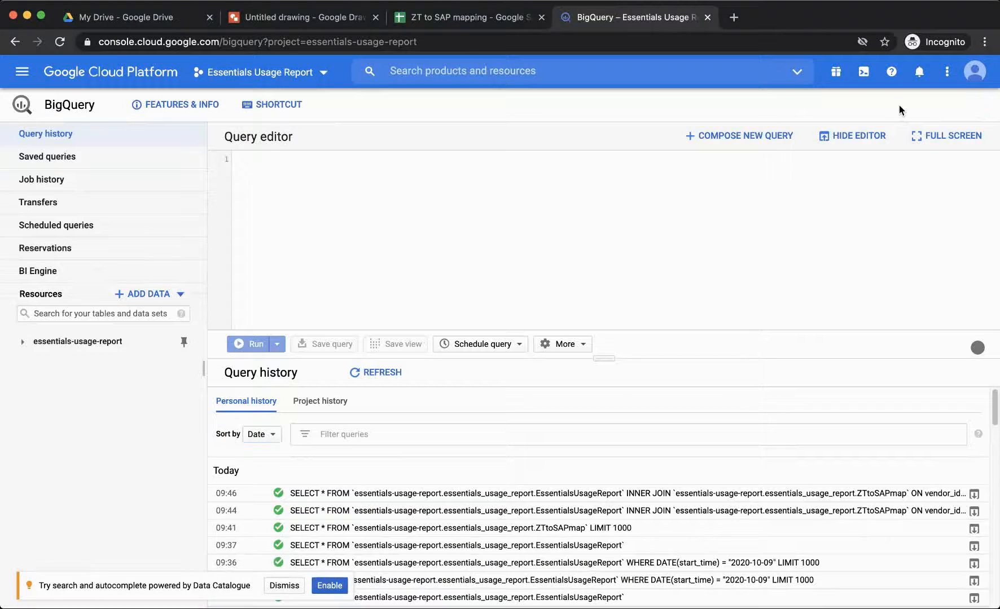
click(282, 585)
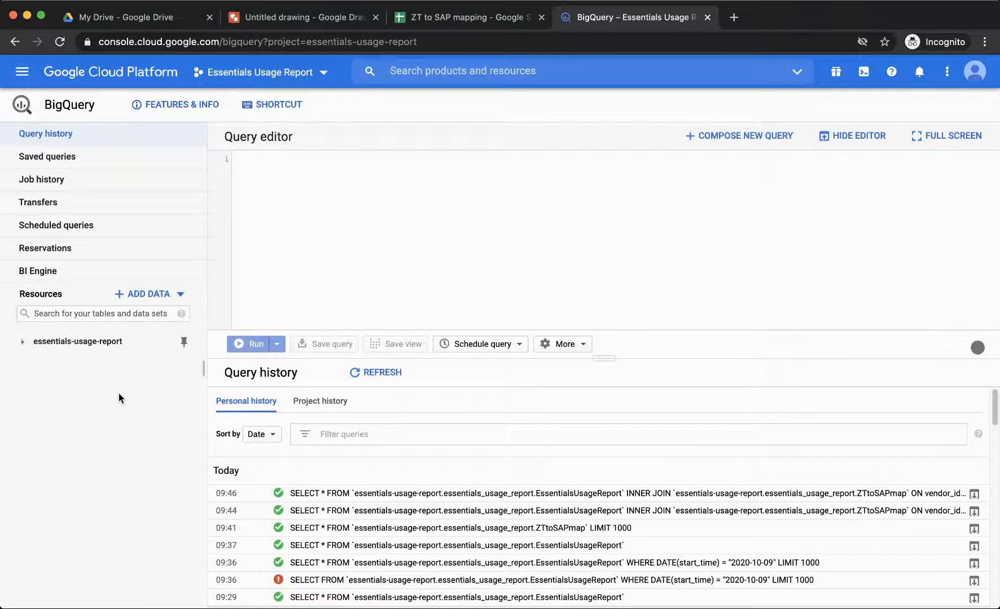
click(23, 344)
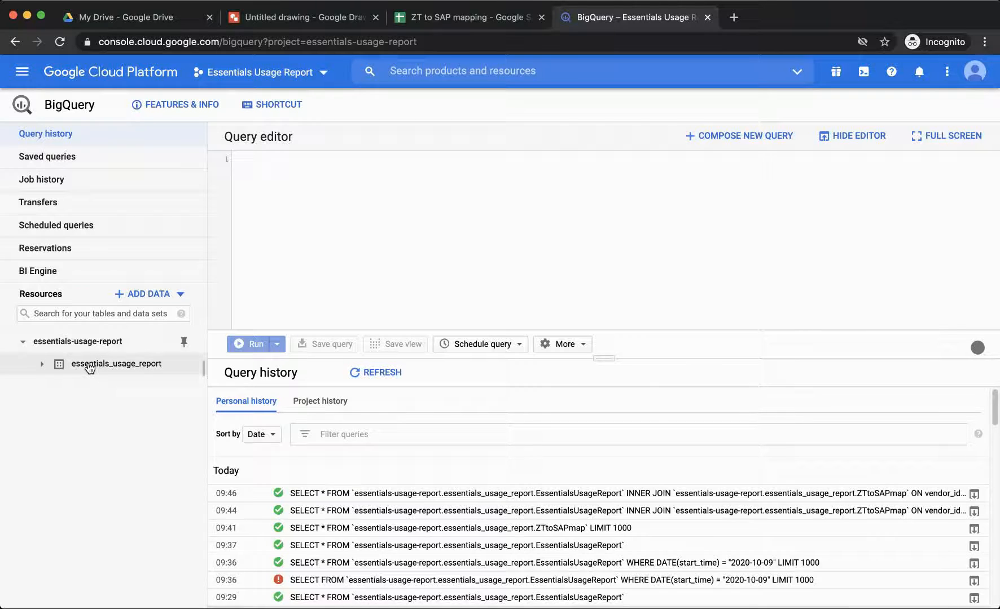
click(42, 364)
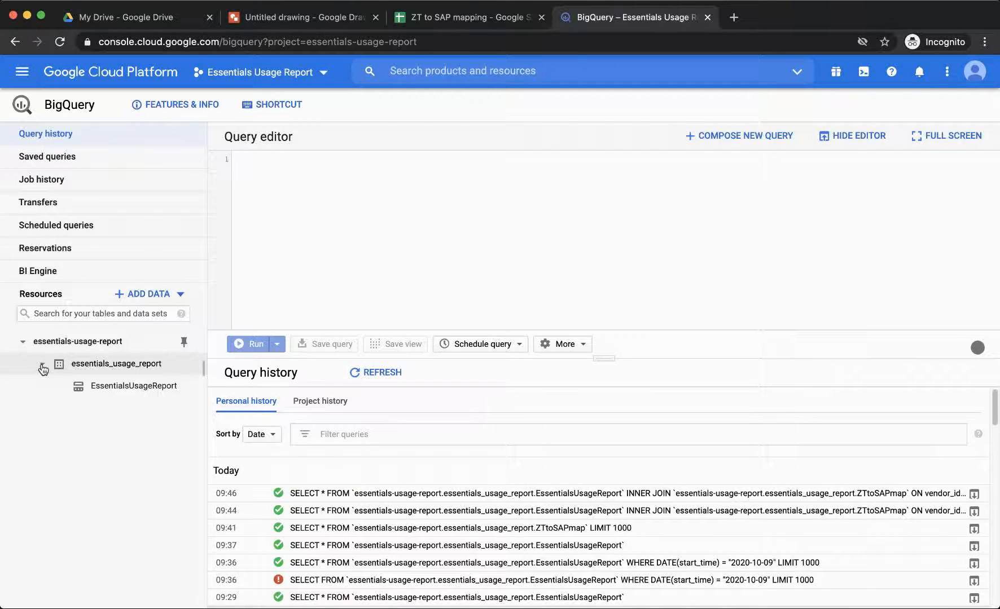
click(131, 392)
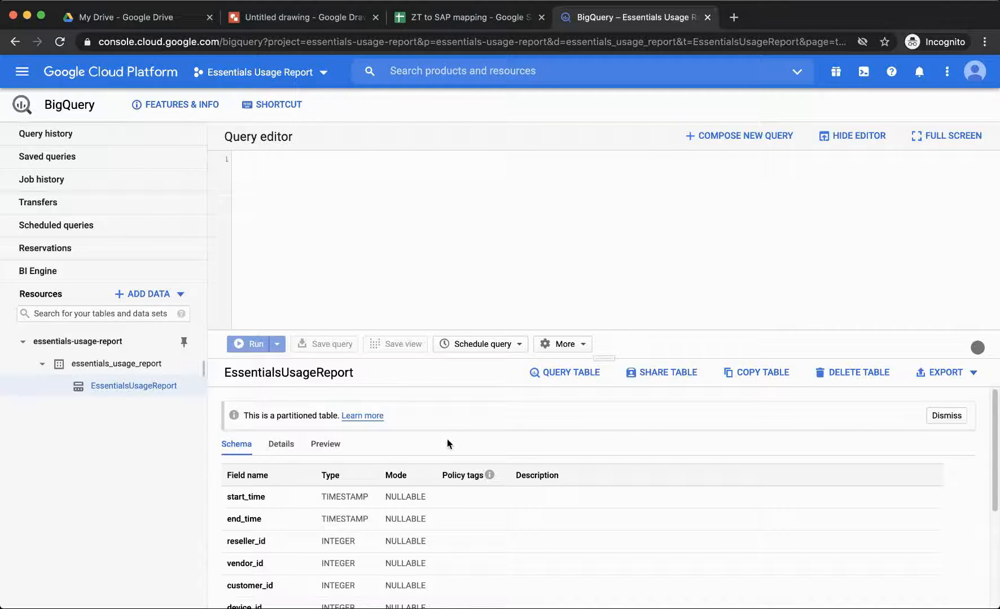
- Run SELECT * on EssentialsUsageReport without the date filter and row limit, then view the mapping sheet
click(581, 380)
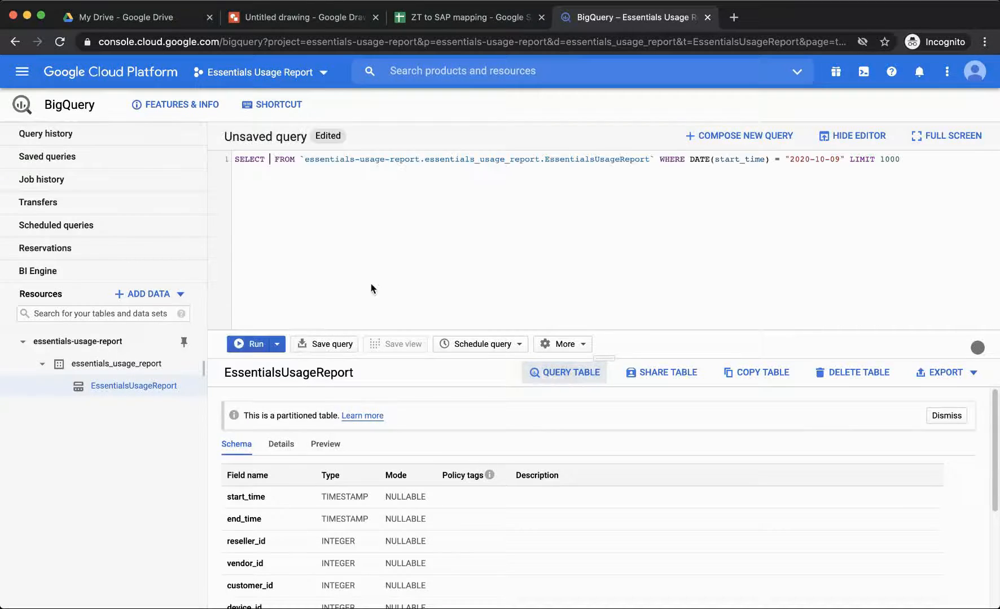
text(*)
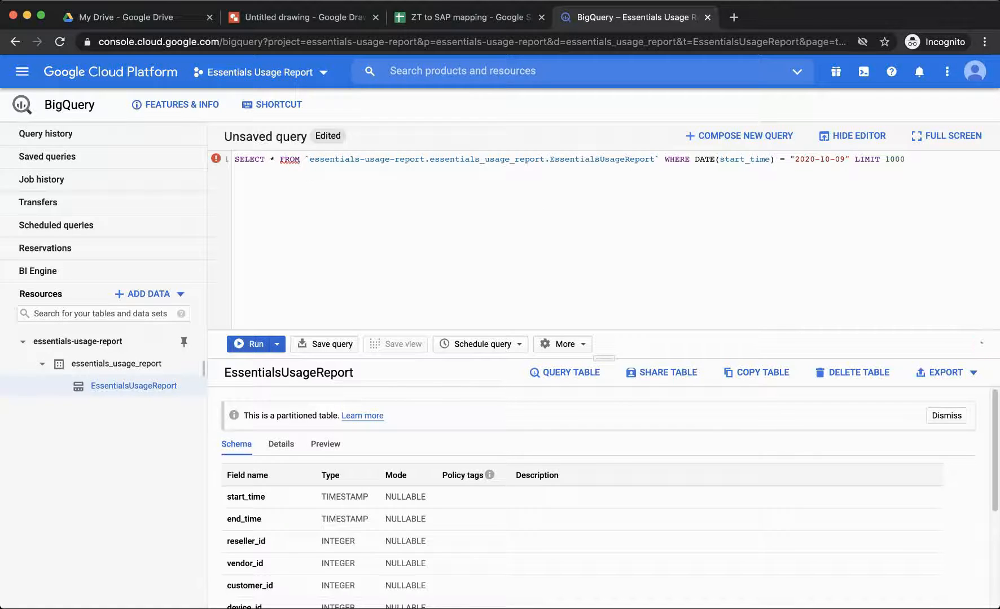
drag(917, 156, 666, 157)
key(BackSpace)
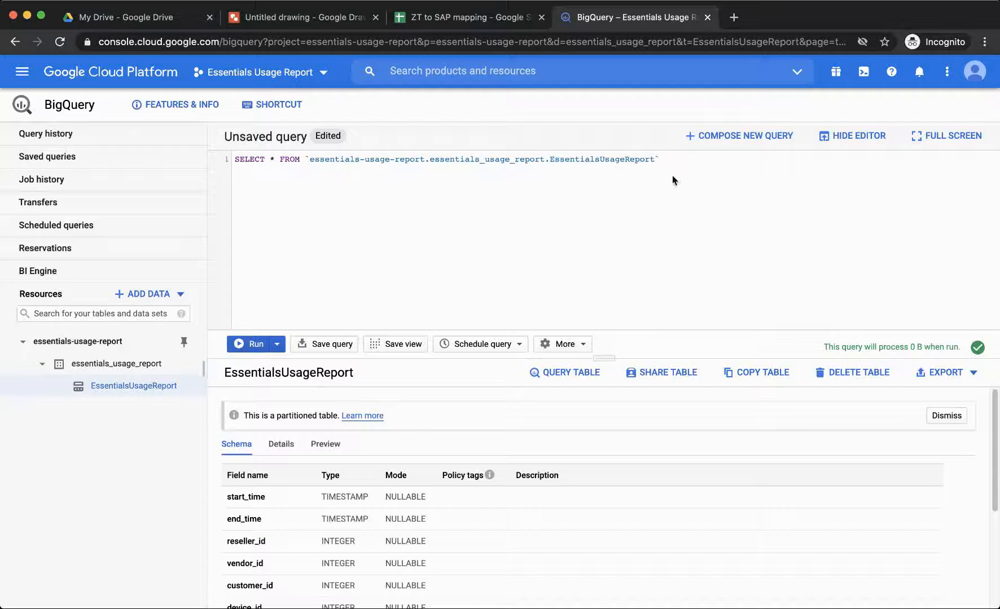
click(256, 344)
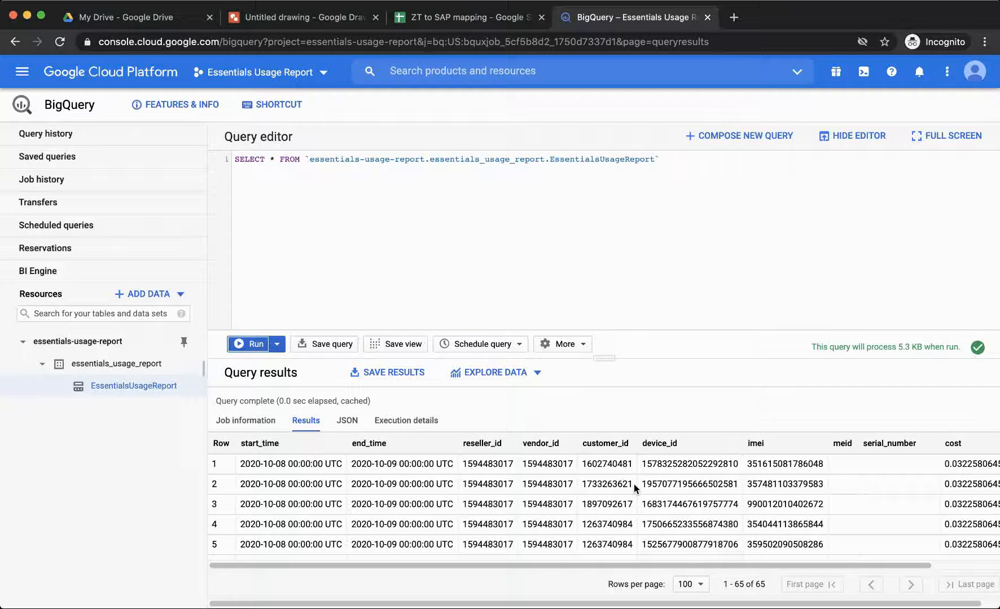
drag(599, 569, 715, 582)
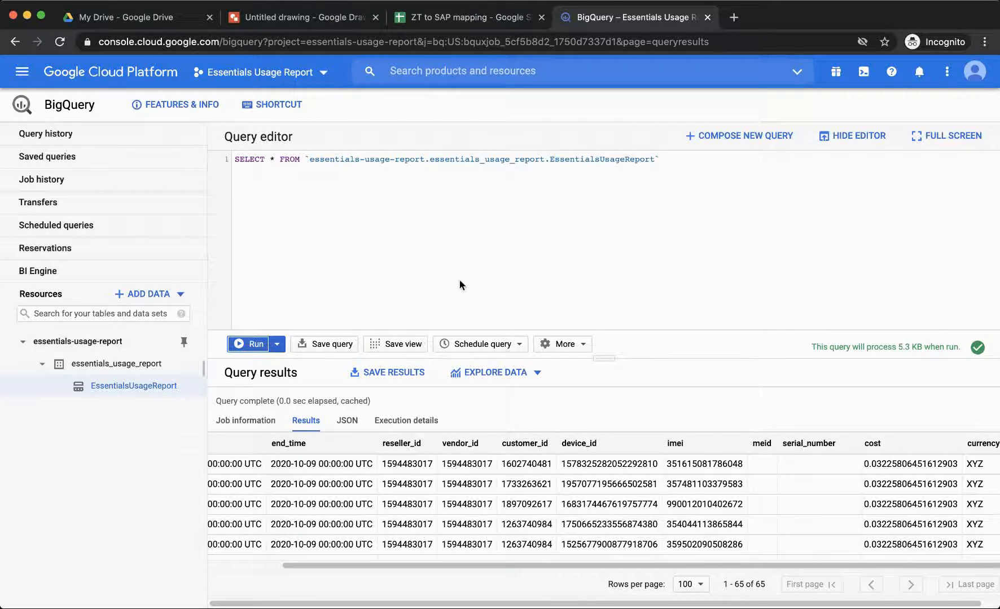
click(456, 19)
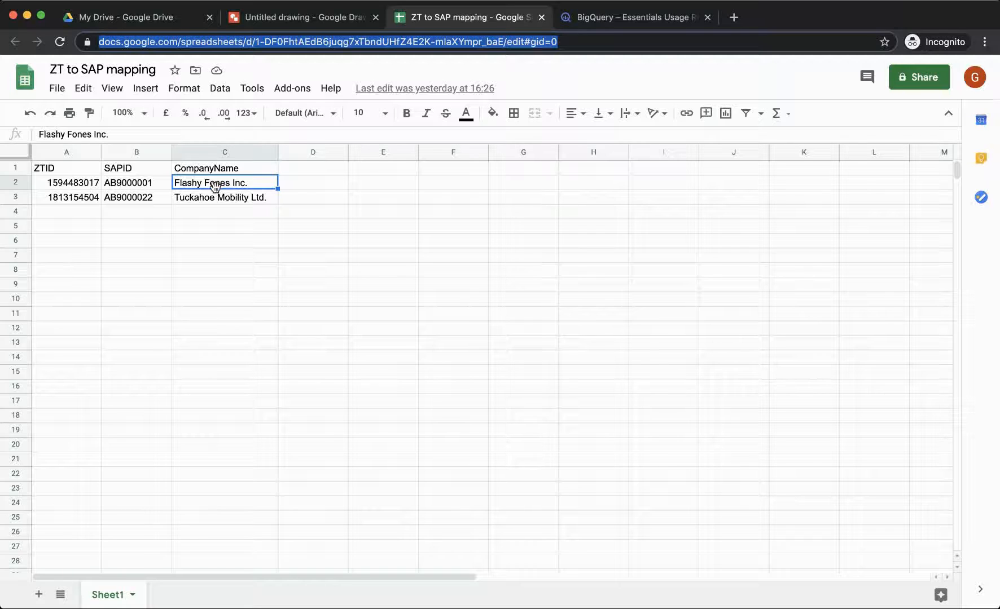
- Return from the ZT to SAP mapping sheet to the BigQuery tab with the 65 result rows
click(637, 20)
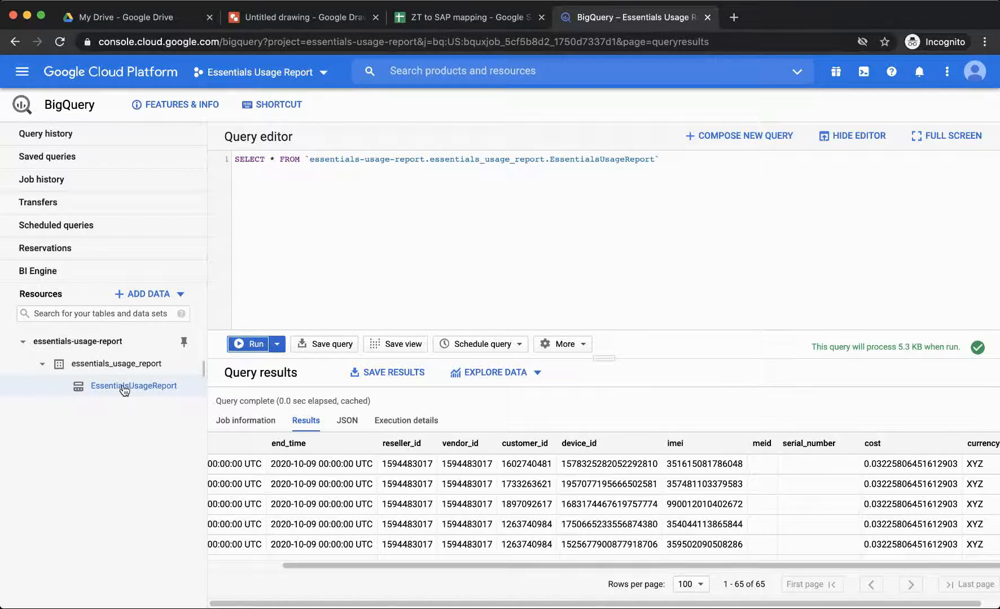
- Begin a new table in essentials_usage_report with Drive as its source
click(125, 370)
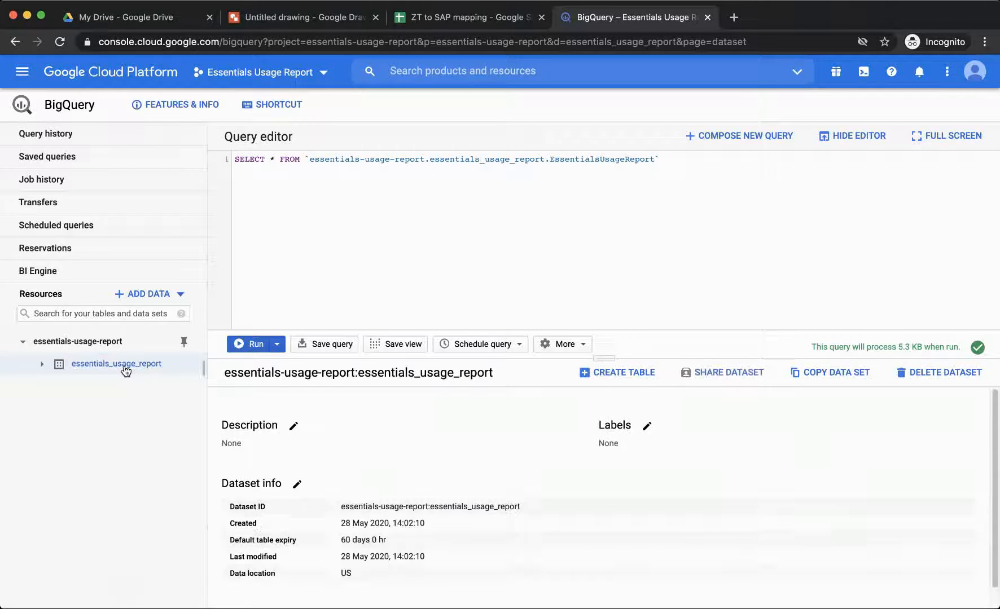
click(612, 374)
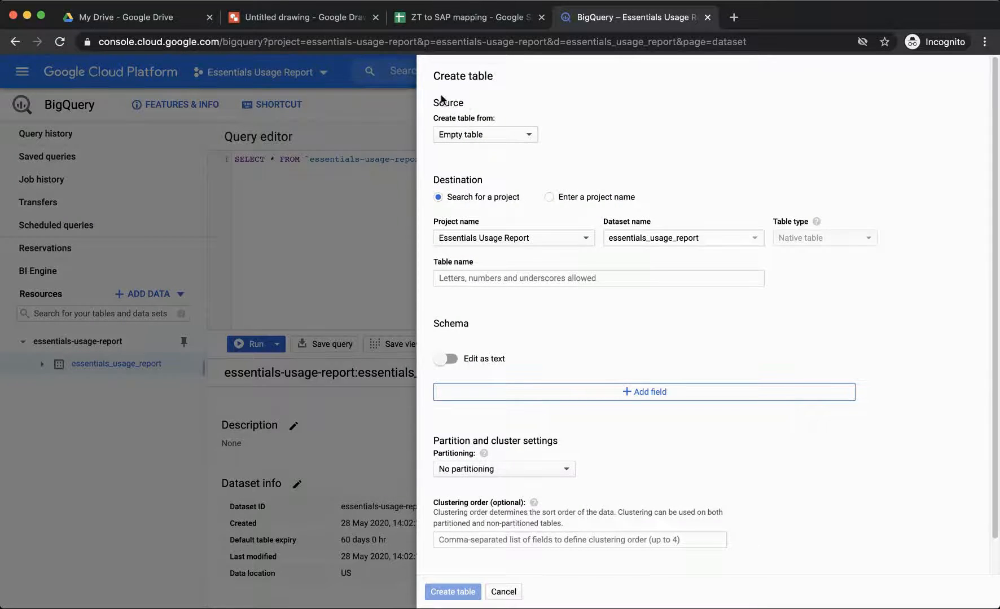
click(508, 141)
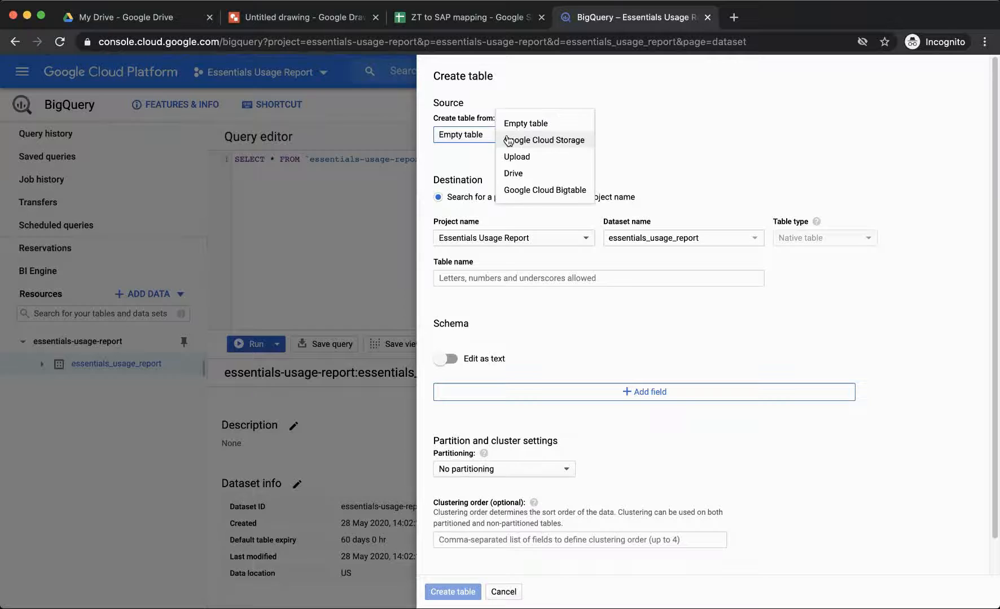
click(526, 174)
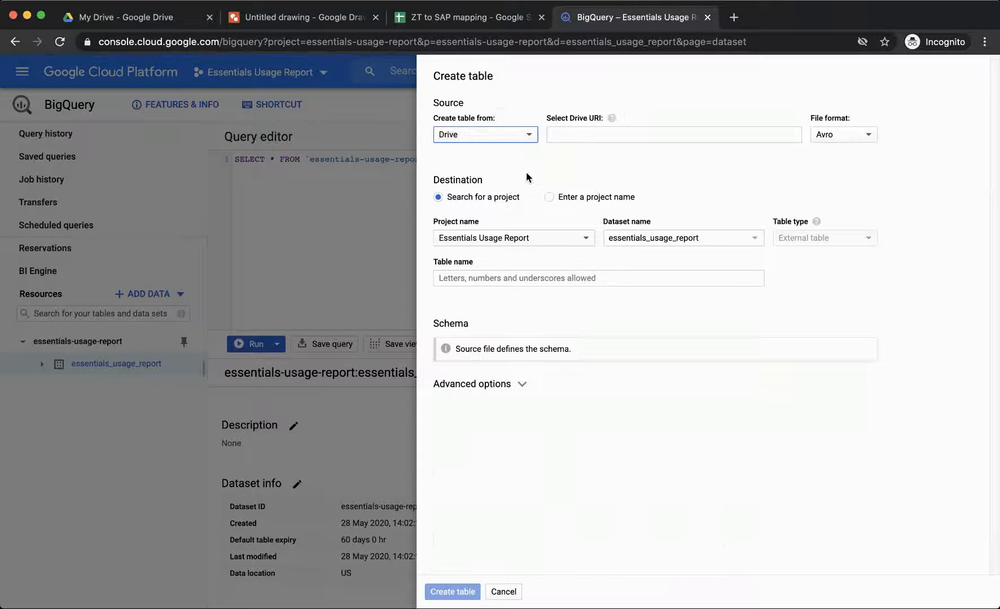
- Paste the mapping sheet's URL as the Drive URI and set the file format to Google Sheet
click(466, 18)
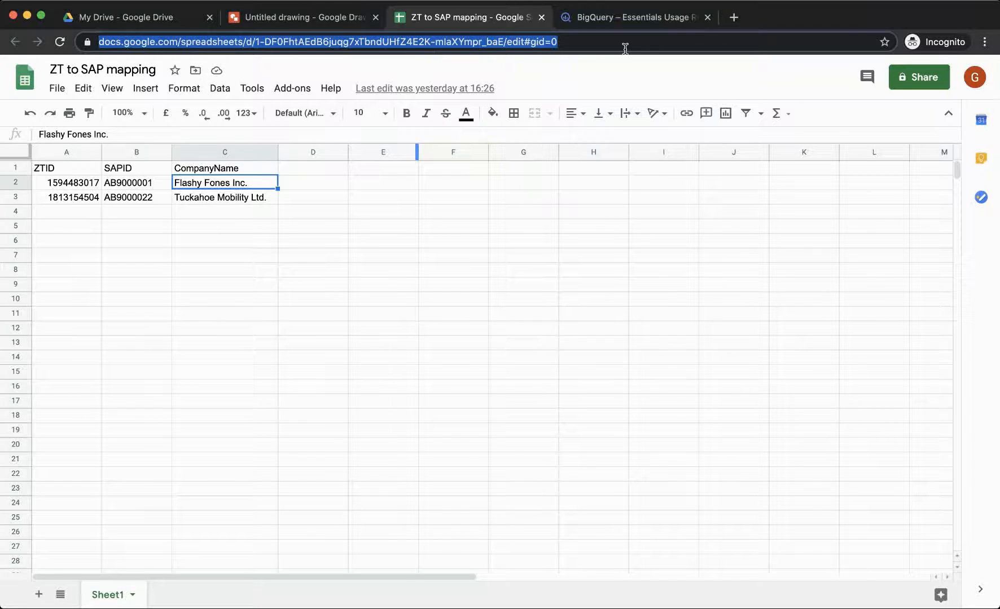
click(621, 21)
click(578, 138)
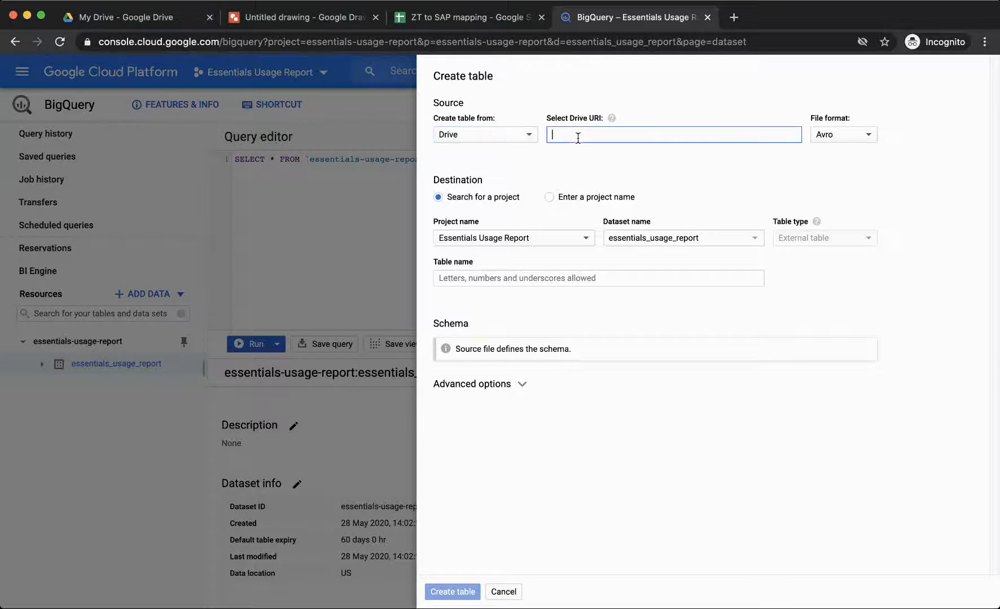
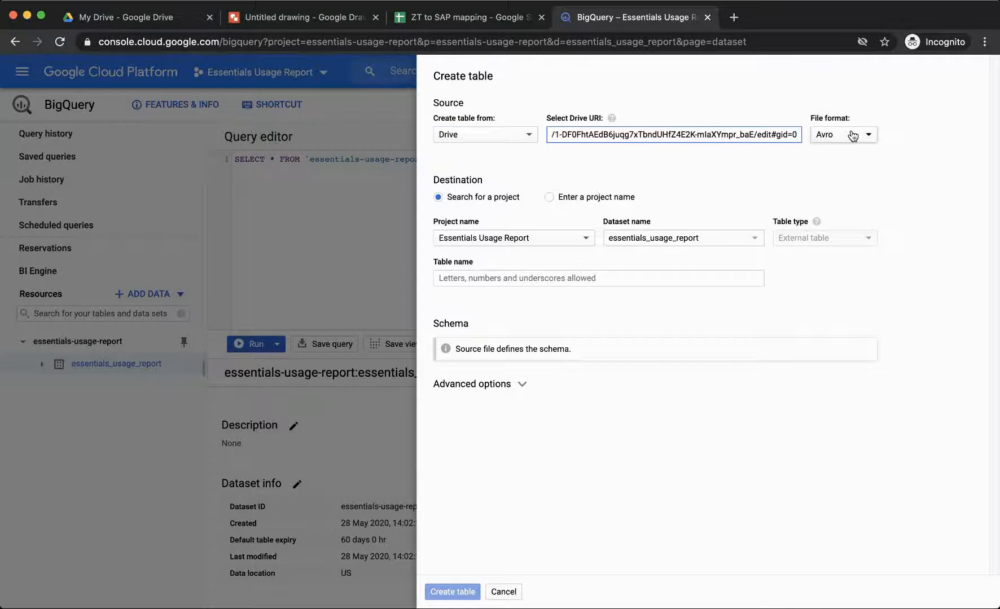
click(852, 136)
click(900, 143)
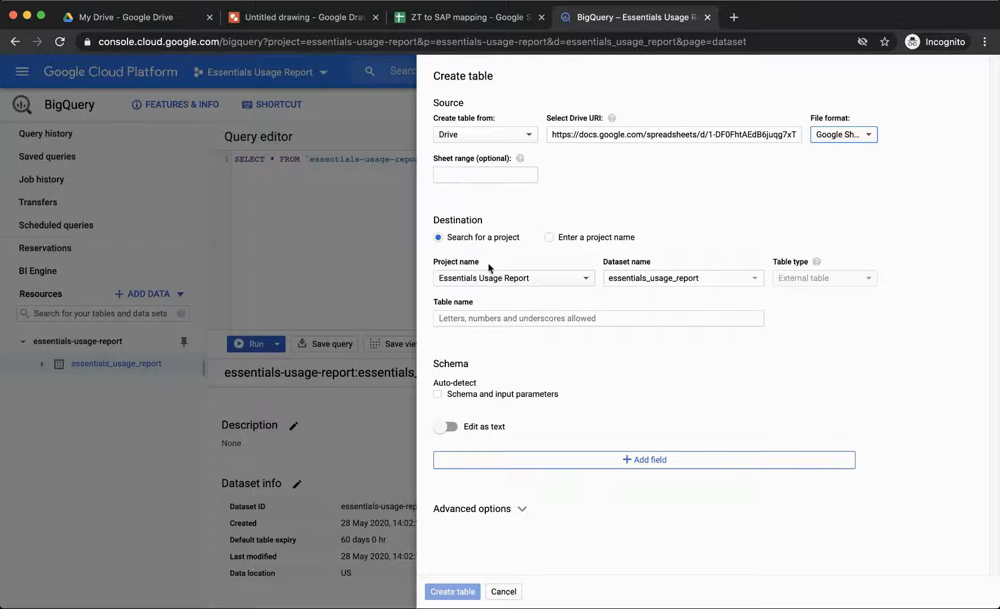
- Name the table ZToSAPmap and enable schema auto-detect
click(491, 319)
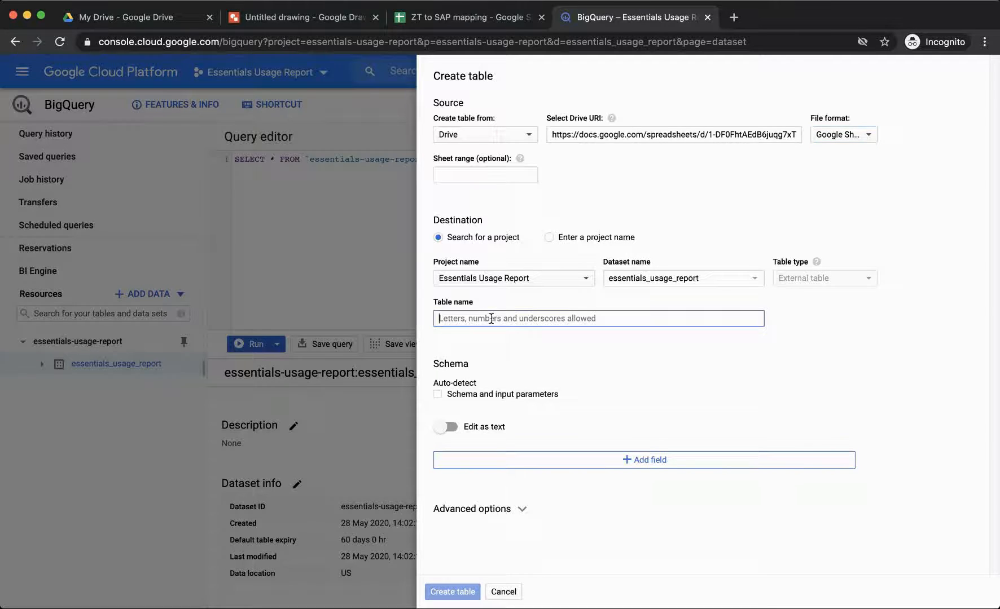
text(Z)
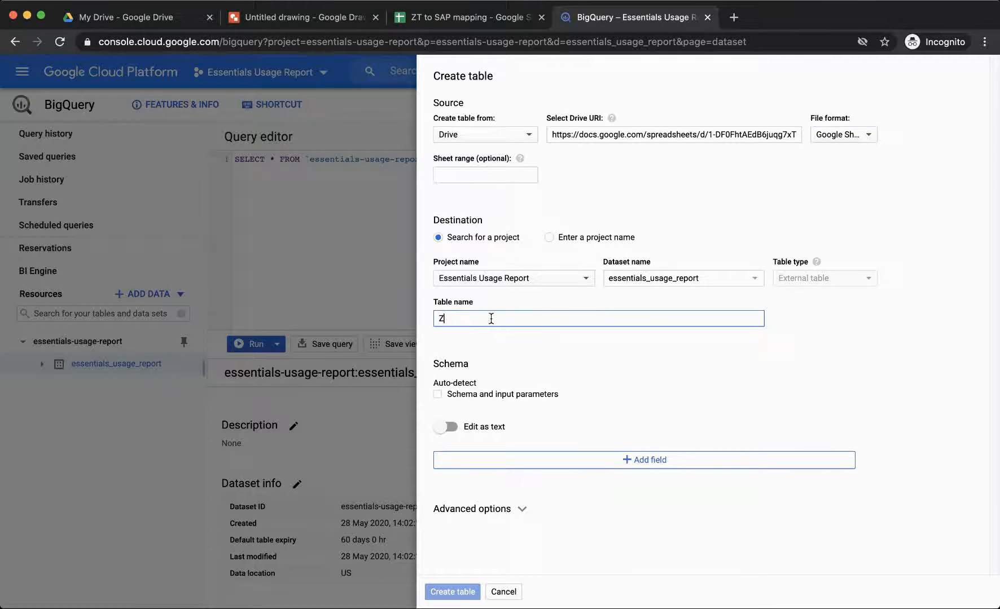
text(ToSAPmap)
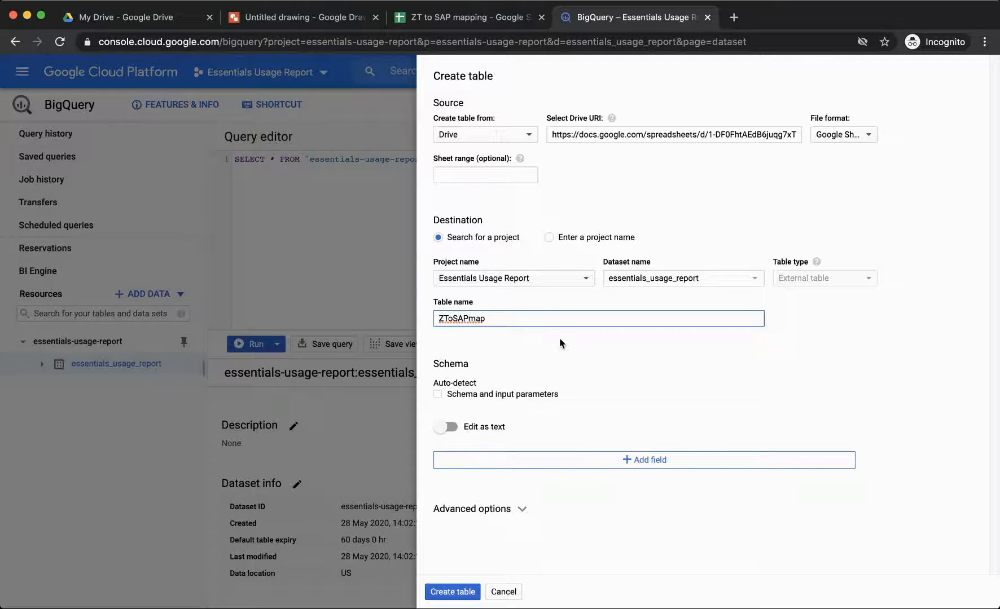
click(439, 395)
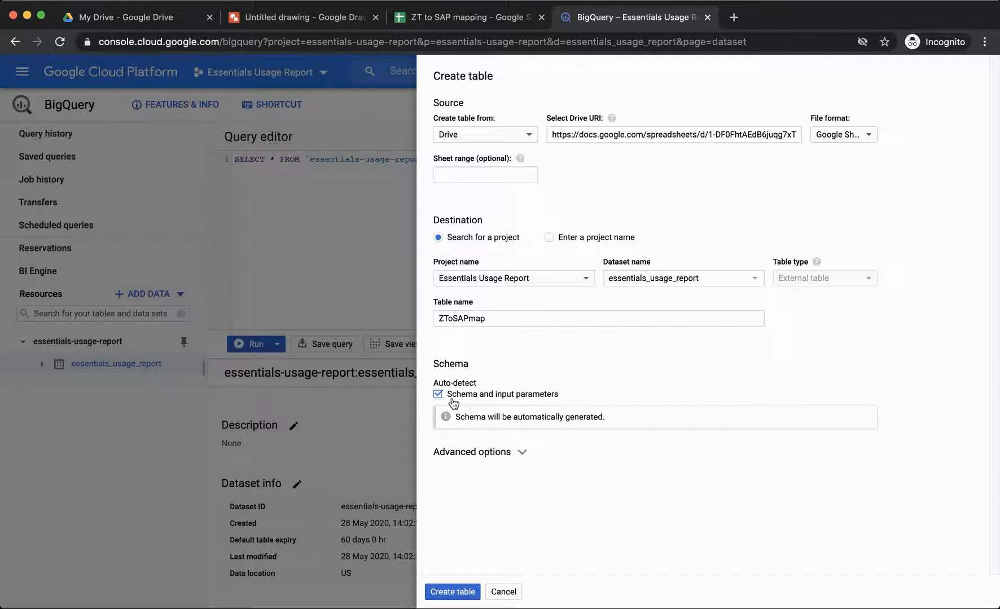
- Set Header rows to skip to 1 under Advanced options and create the table
click(521, 455)
scroll(534, 447, down, 2)
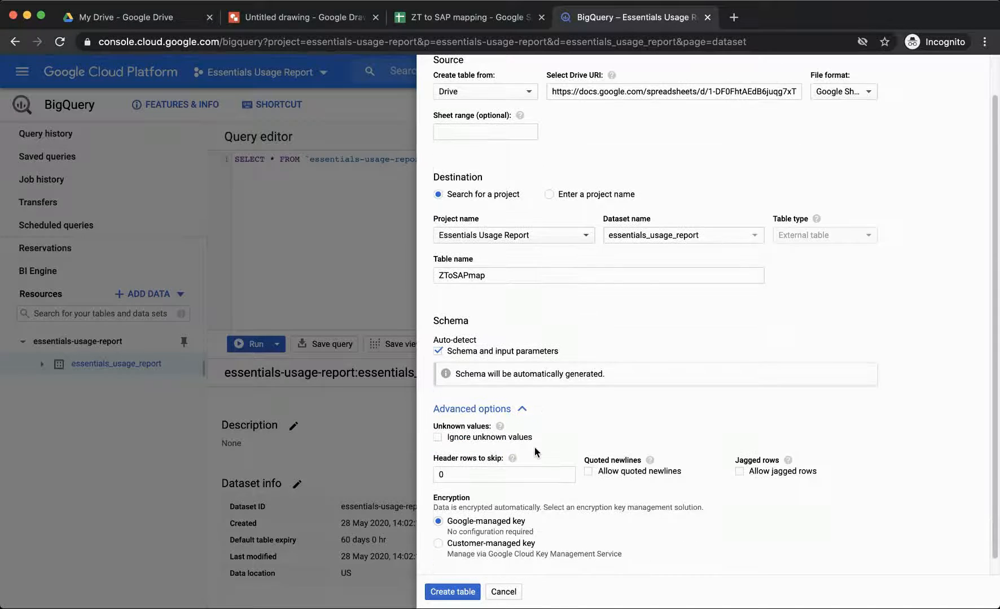
click(435, 472)
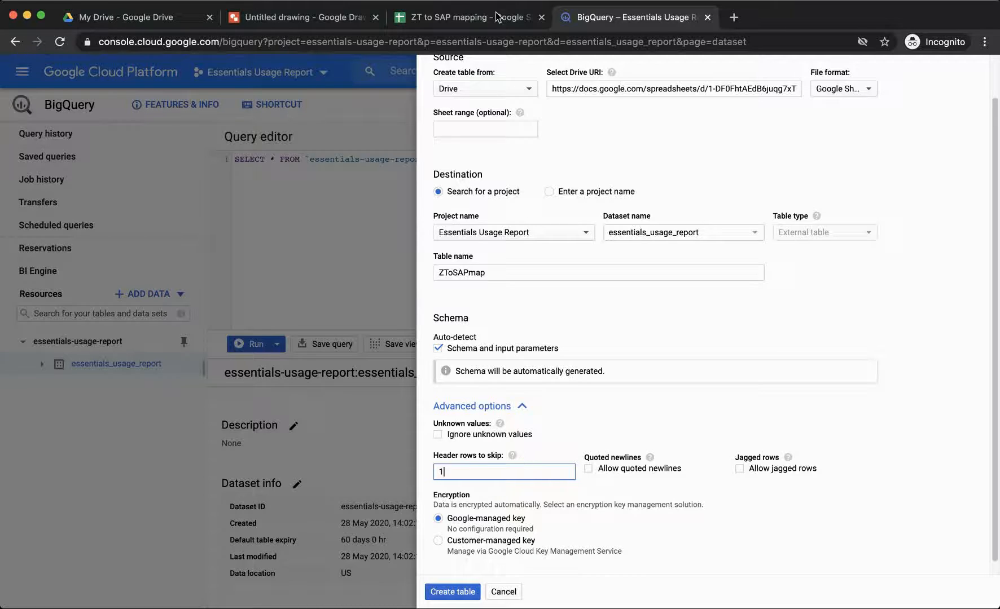
click(475, 17)
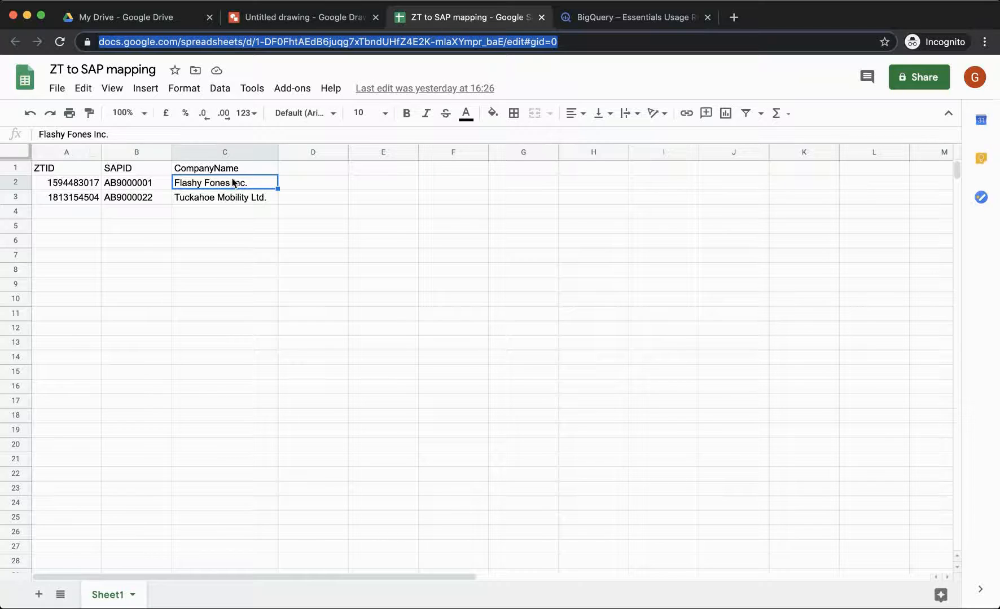
click(628, 20)
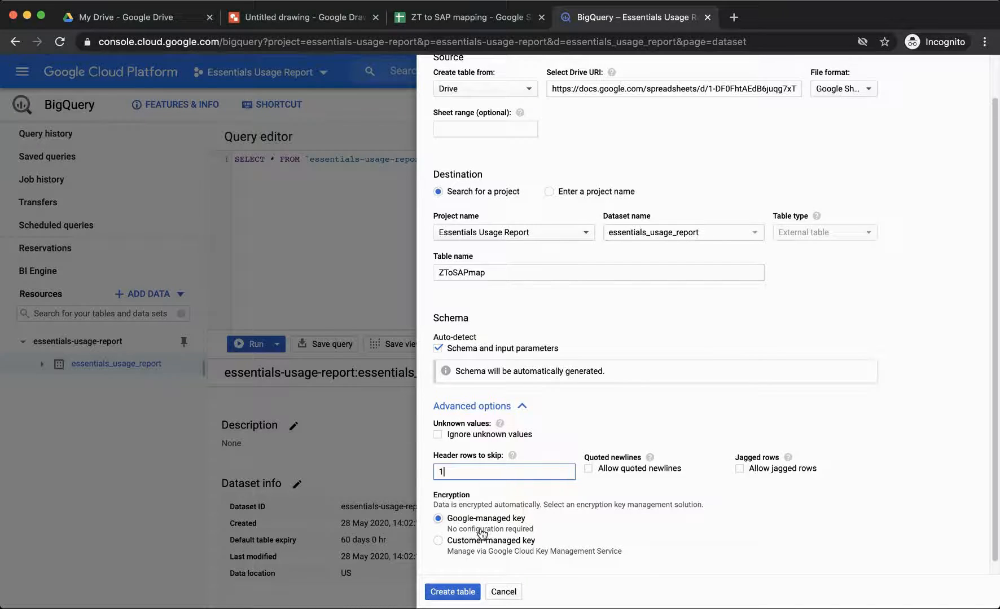
click(454, 592)
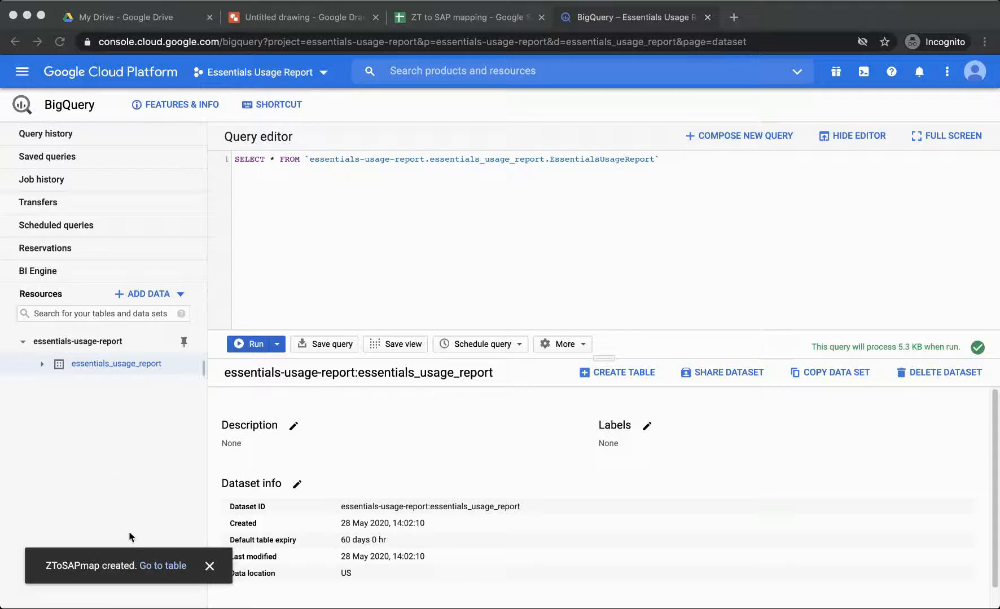
- Open the ZToSAPmap table (ZTID, SAPID, CompanyName) from essentials_usage_report and start a query on it
click(42, 365)
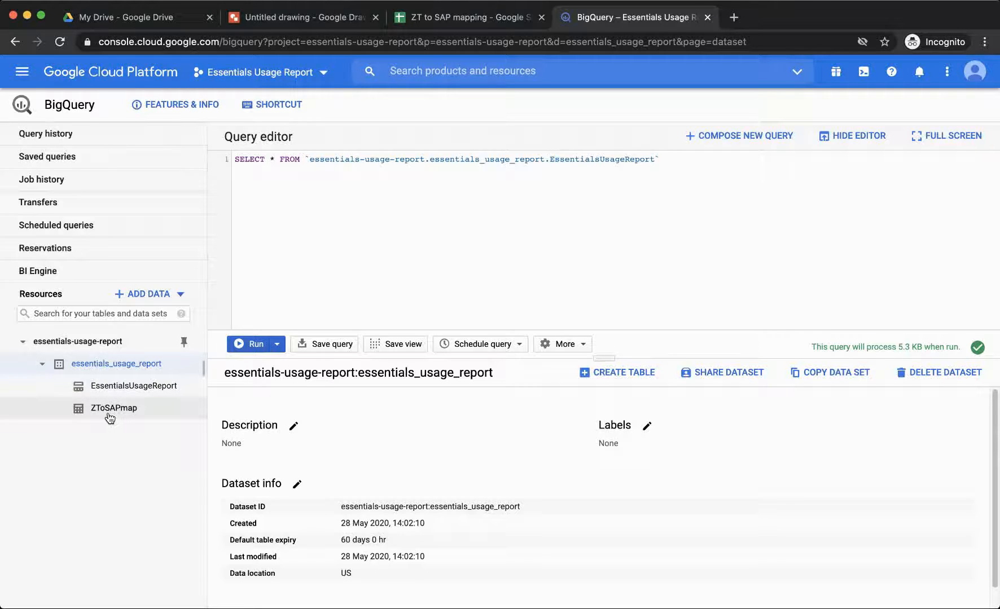
click(110, 413)
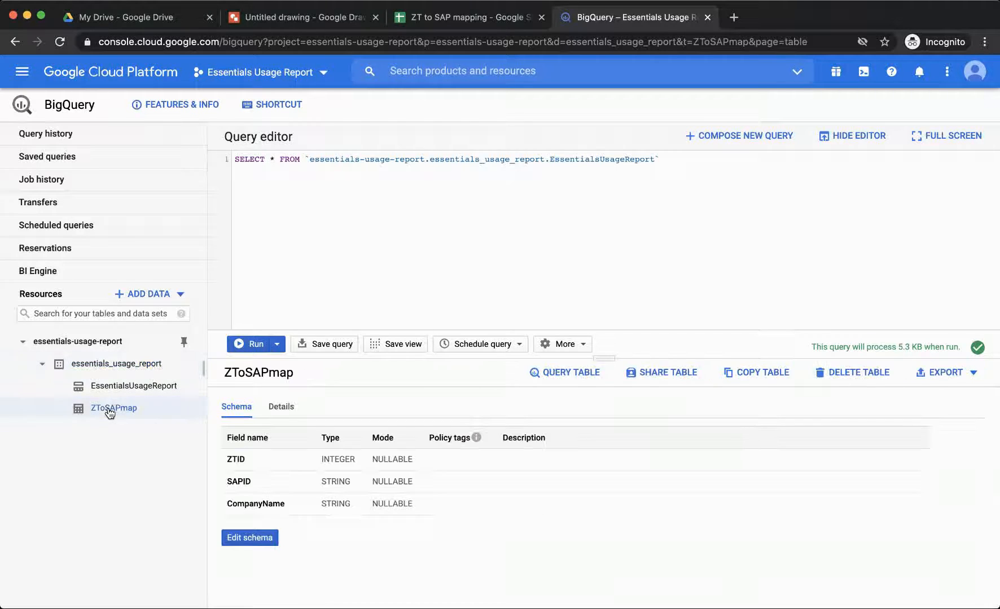
click(557, 377)
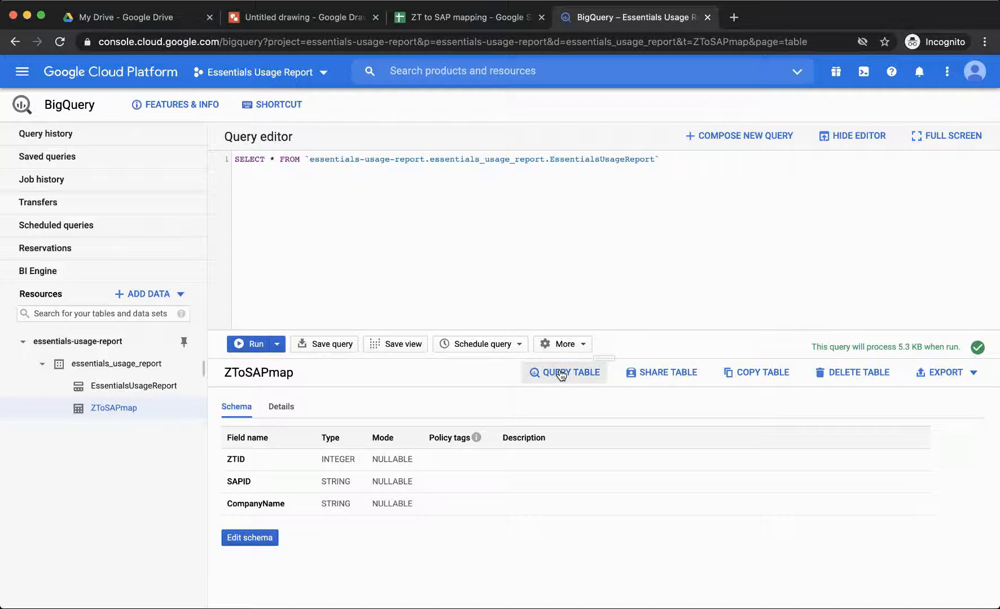
- Run SELECT * on ZToSAPmap without LIMIT 1000 for its two rows, then reopen EssentialsUsageReport
click(269, 159)
text(*)
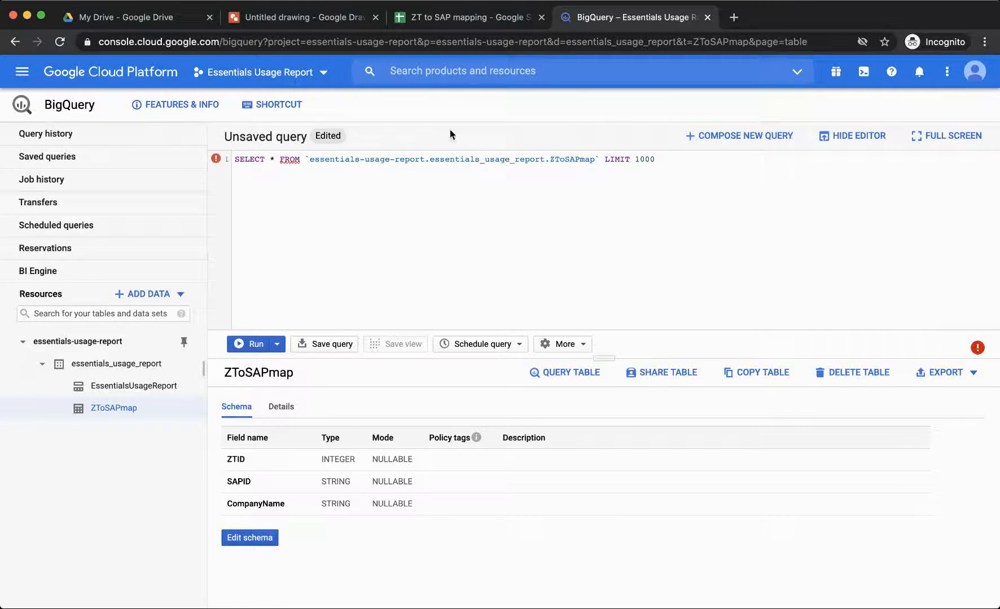
drag(672, 161, 598, 161)
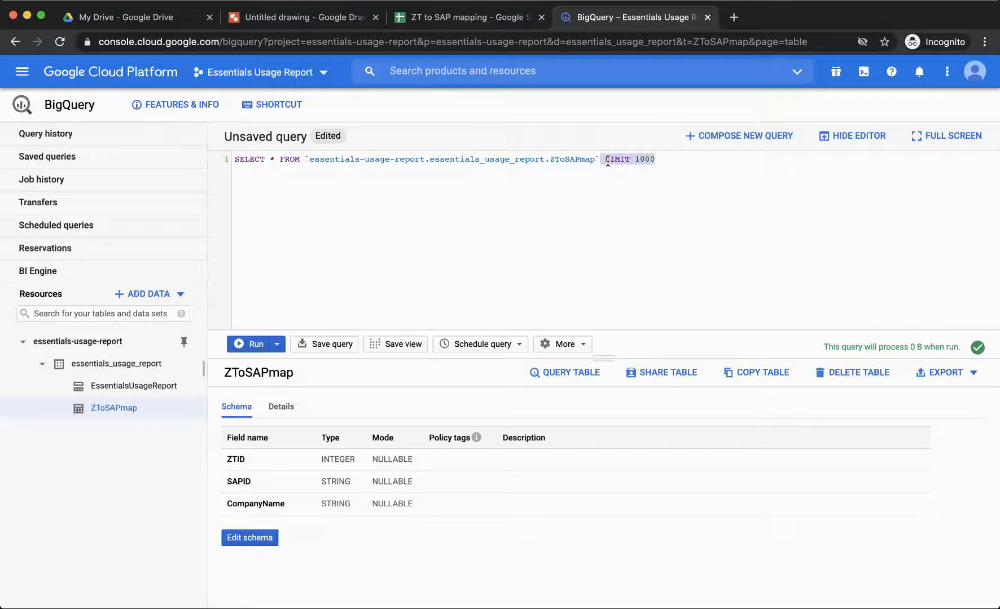
key(BackSpace)
click(255, 343)
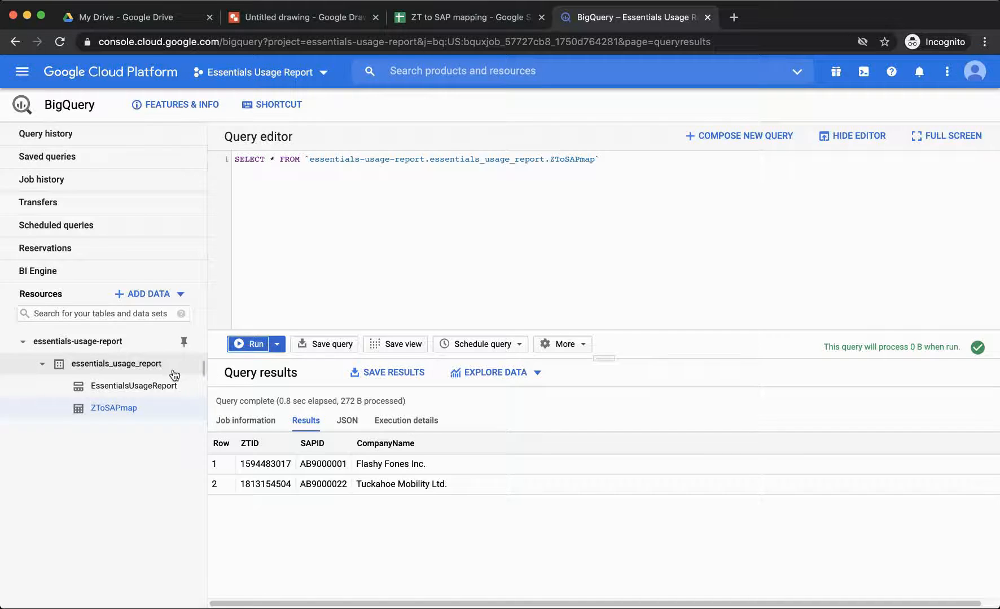
drag(602, 159, 306, 161)
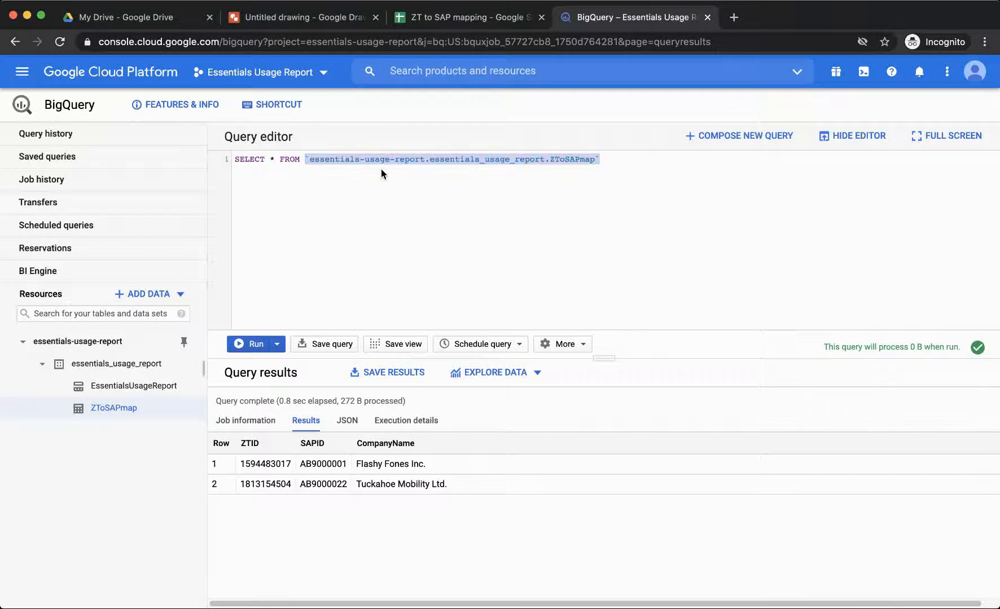
click(148, 387)
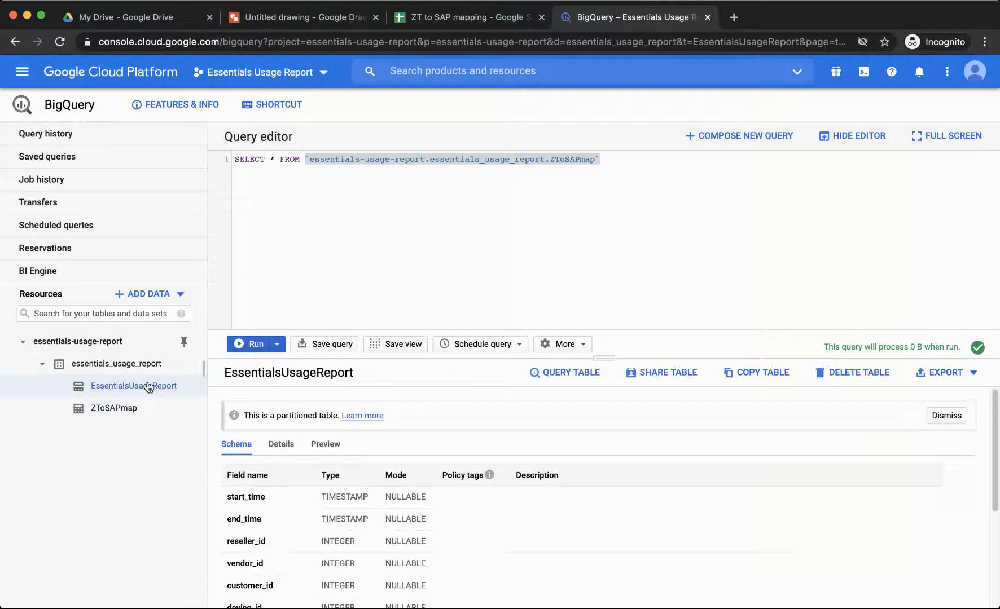
- Start an EssentialsUsageReport query as SELECT * with the WHERE DATE(...) LIMIT 1000 clause deleted
click(564, 378)
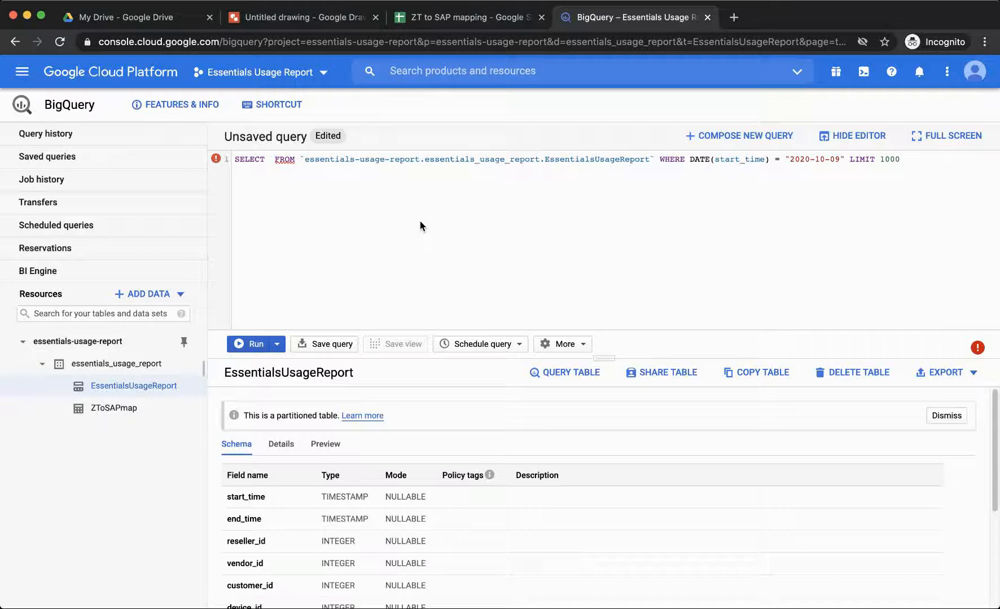
text(*)
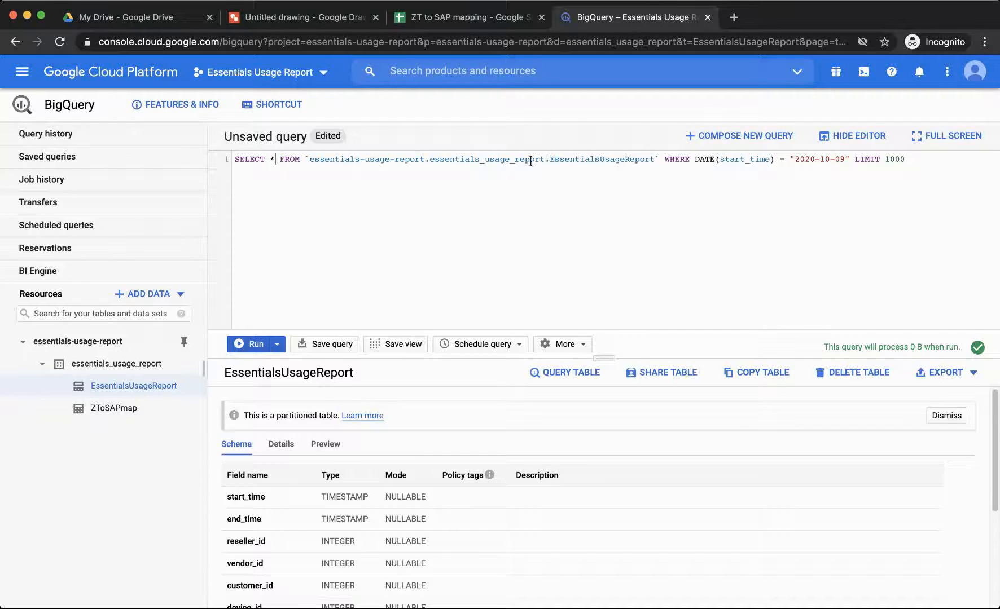
click(916, 161)
drag(916, 161, 665, 161)
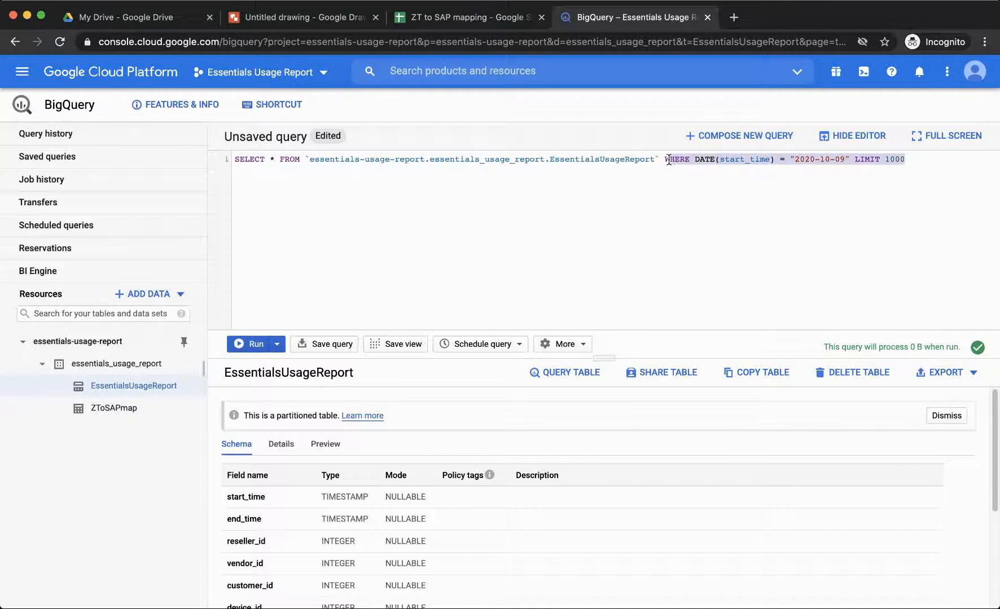
key(BackSpace)
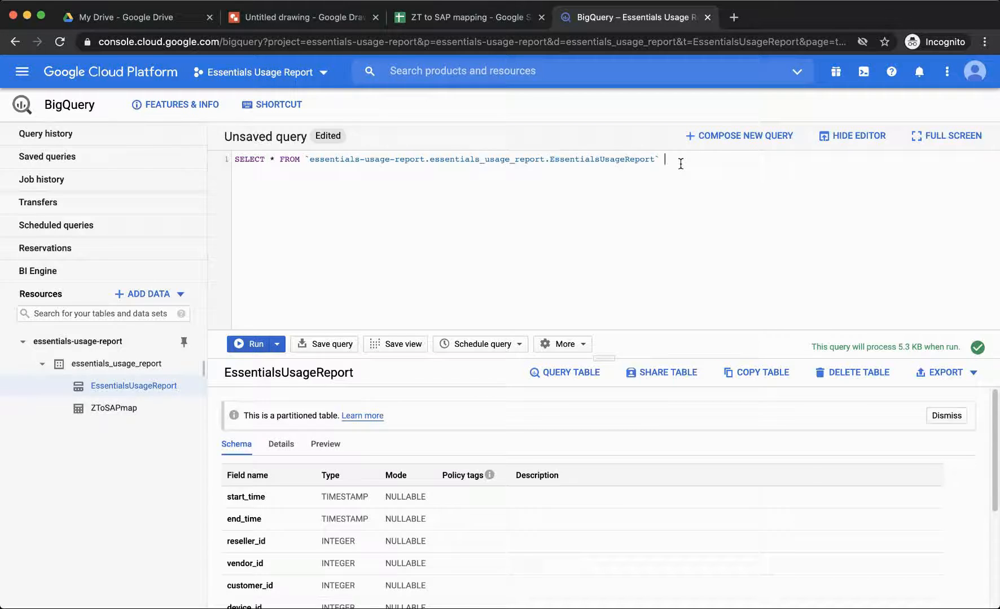
- Append INNER JOIN with the pasted ZToSAPmap table path and the condition vendor_id = ZTID
text(NNER JOIN)
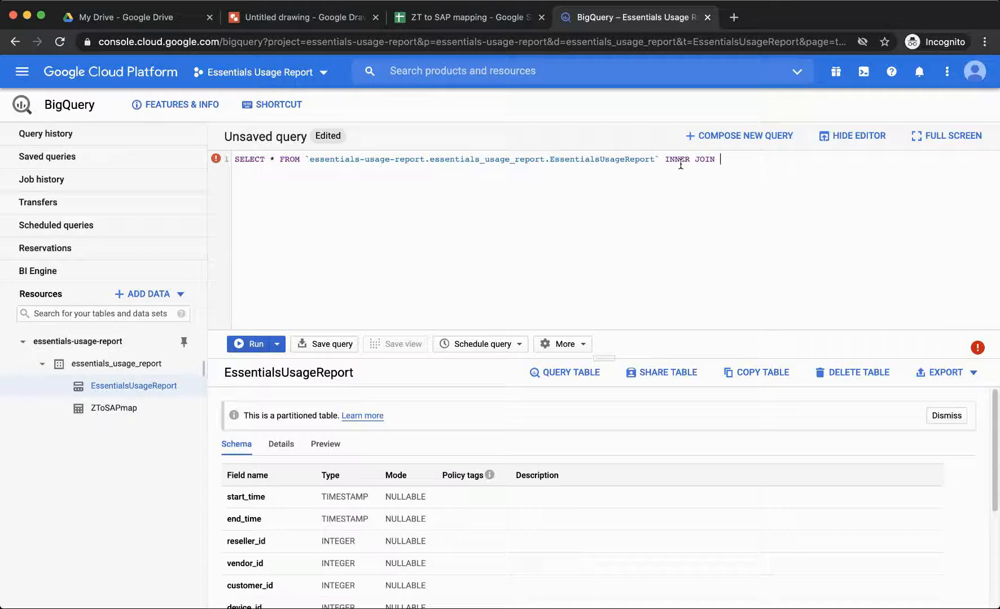
text(`essentials-usage-report.essentials_usage_report.ZToSAPmap`)
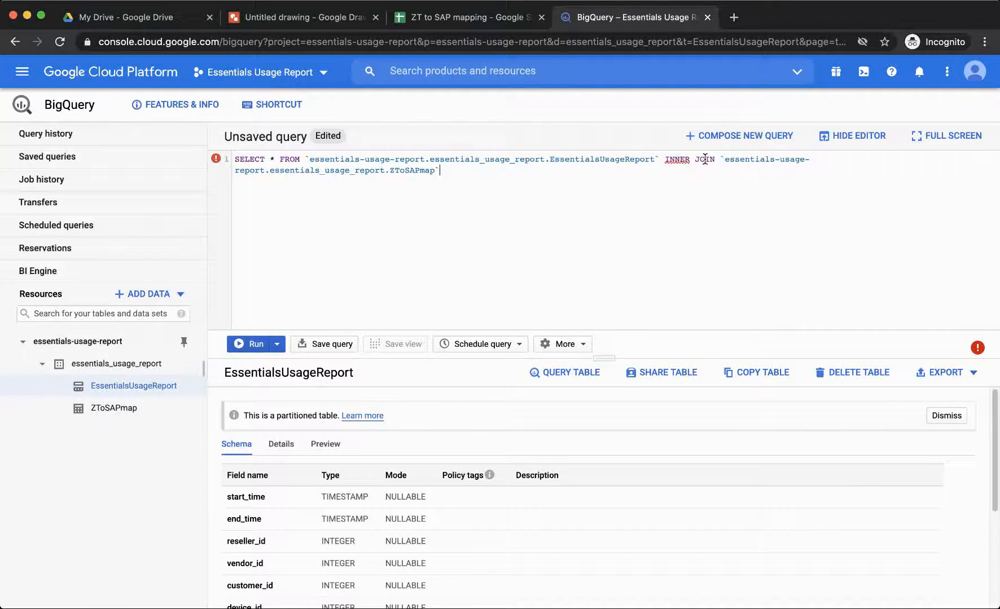
click(463, 177)
text(vendor_id =)
text(ZTID)
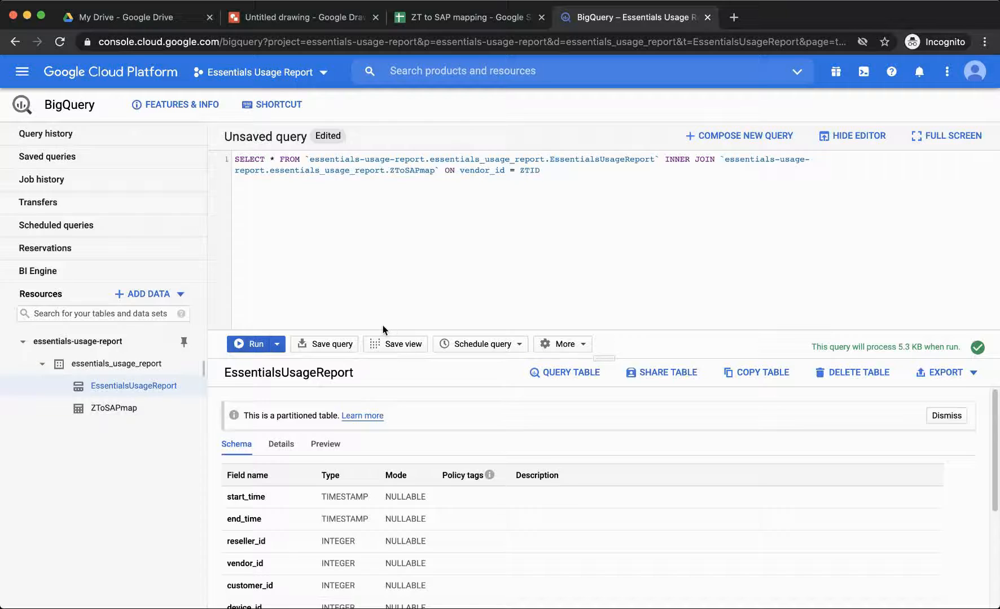
- Run the EssentialsUsageReport–ZToSAPmap join and scroll the results to the SAPID and CompanyName columns
click(252, 346)
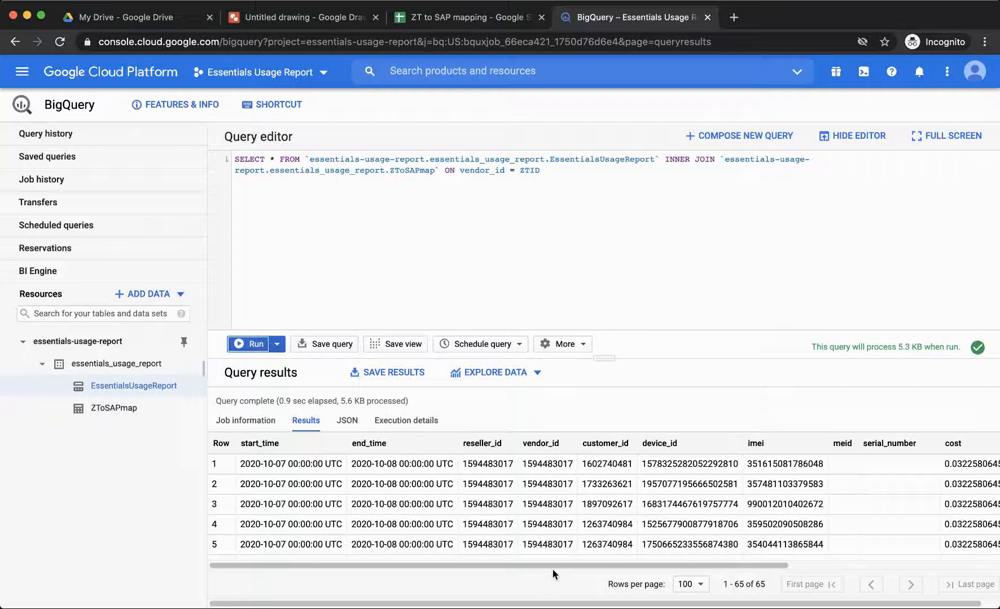
drag(550, 565, 775, 558)
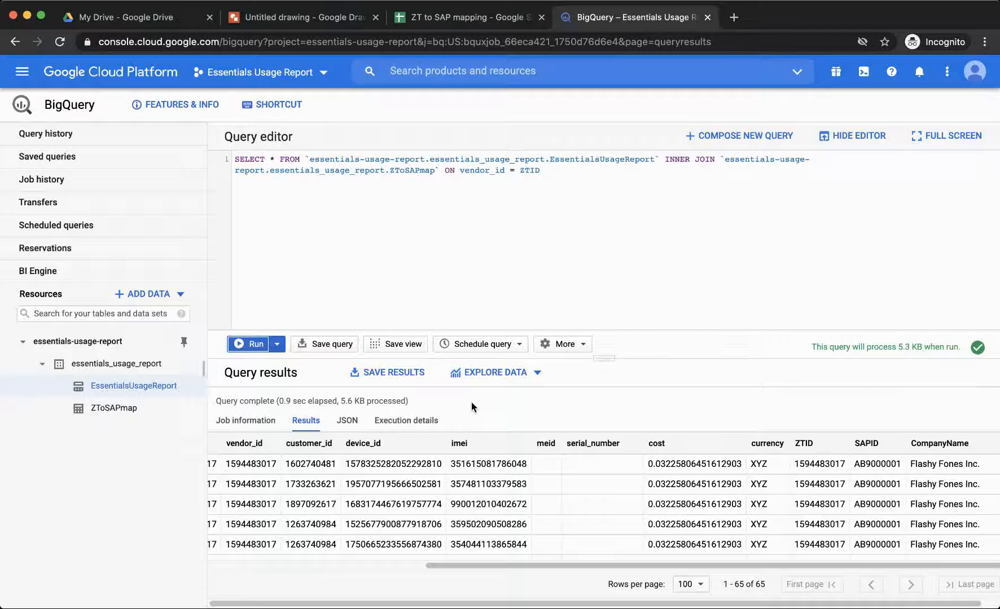
- Set the query's destination table to usage_report_with_SAP with the Overwrite table write preference
click(579, 345)
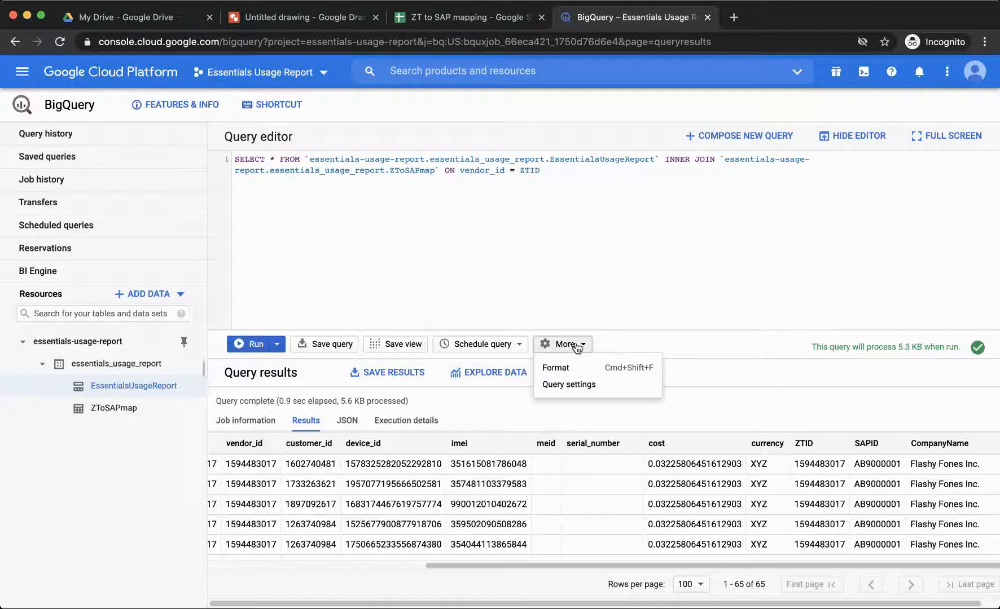
click(566, 386)
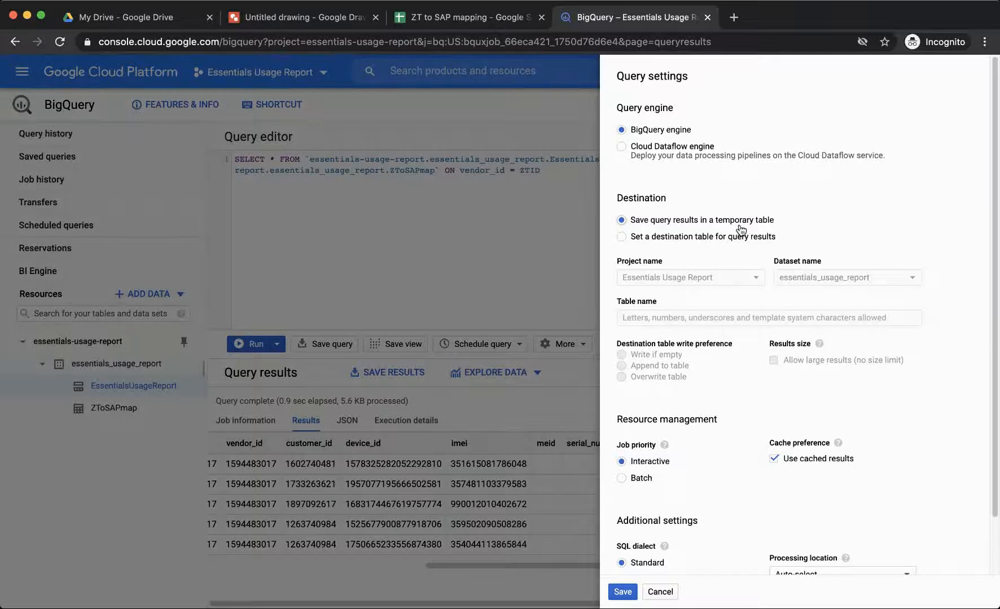
click(623, 238)
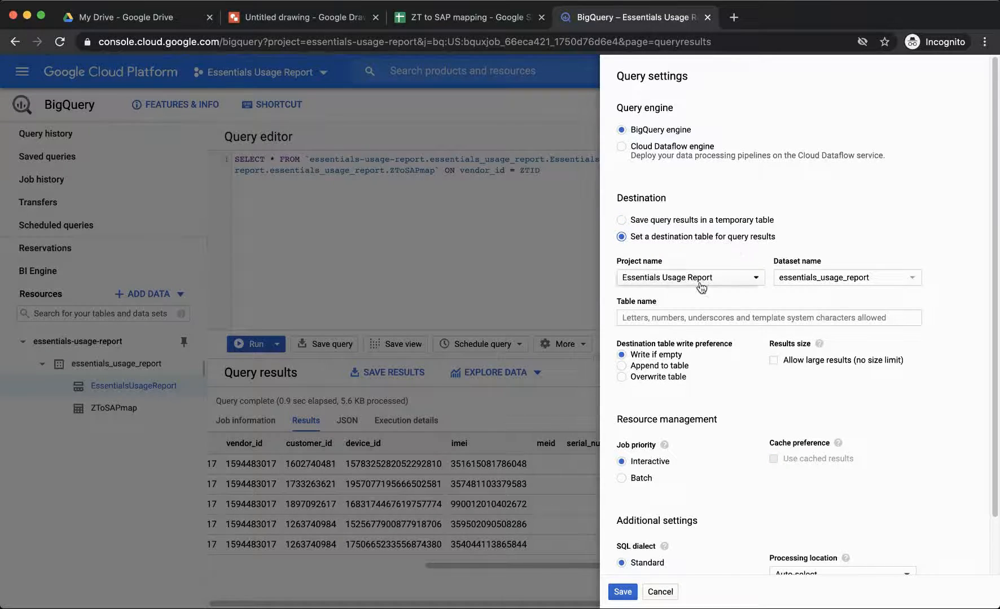
click(678, 314)
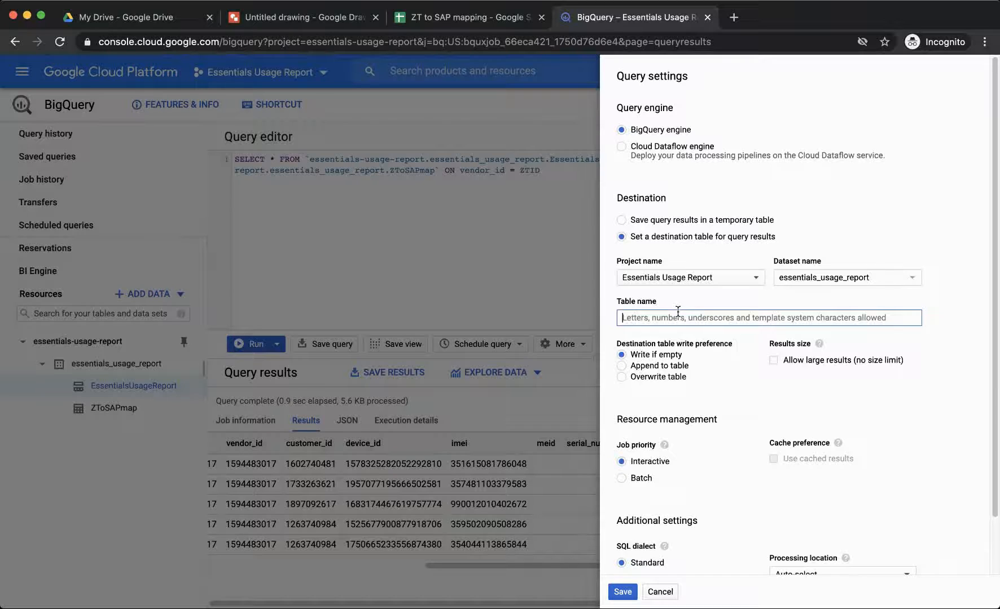
text(usage_report)
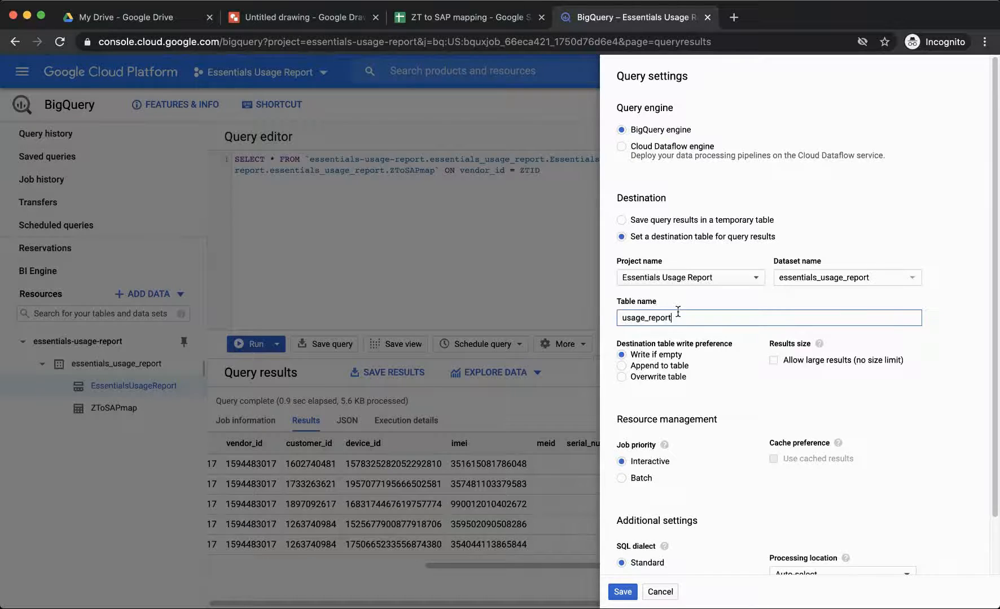
text(_with_SAP)
click(626, 378)
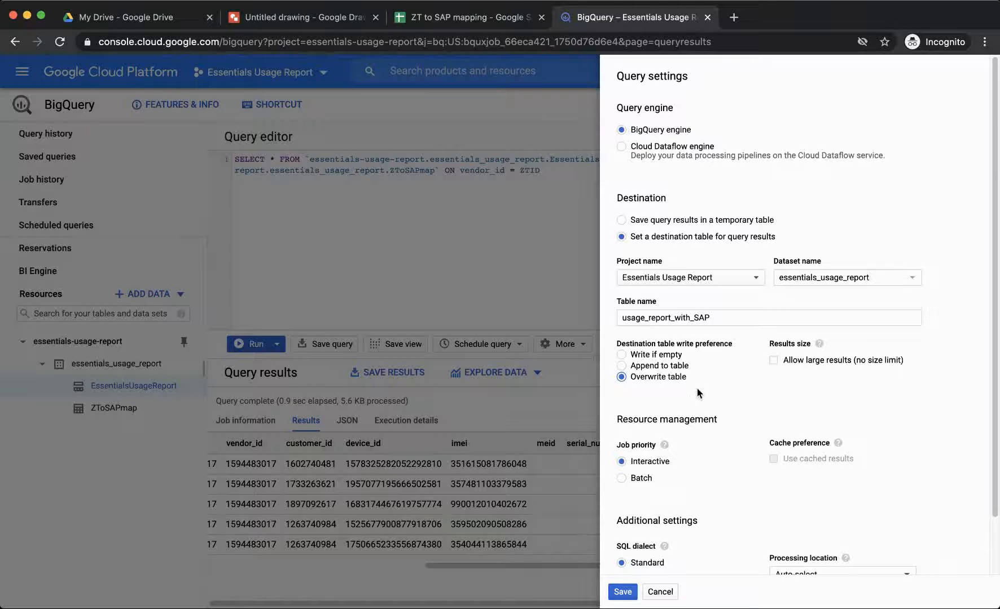
scroll(694, 391, down, 1)
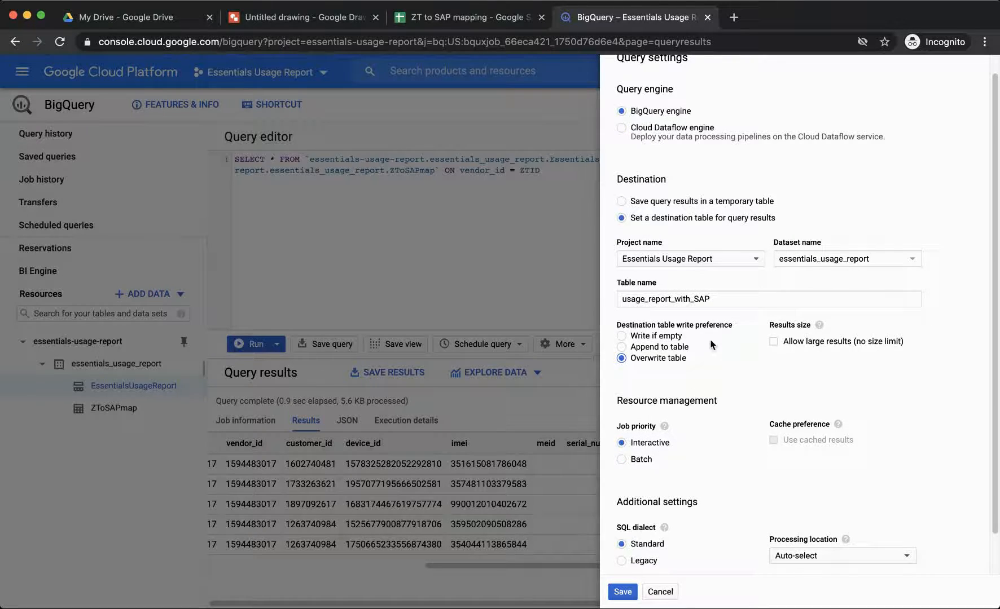
scroll(702, 376, down, 2)
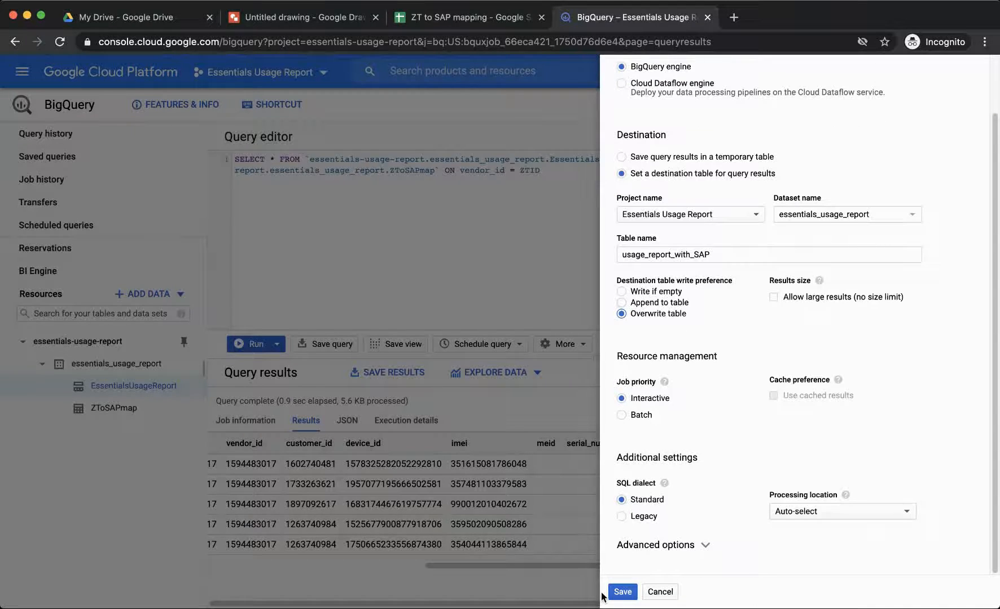
click(623, 593)
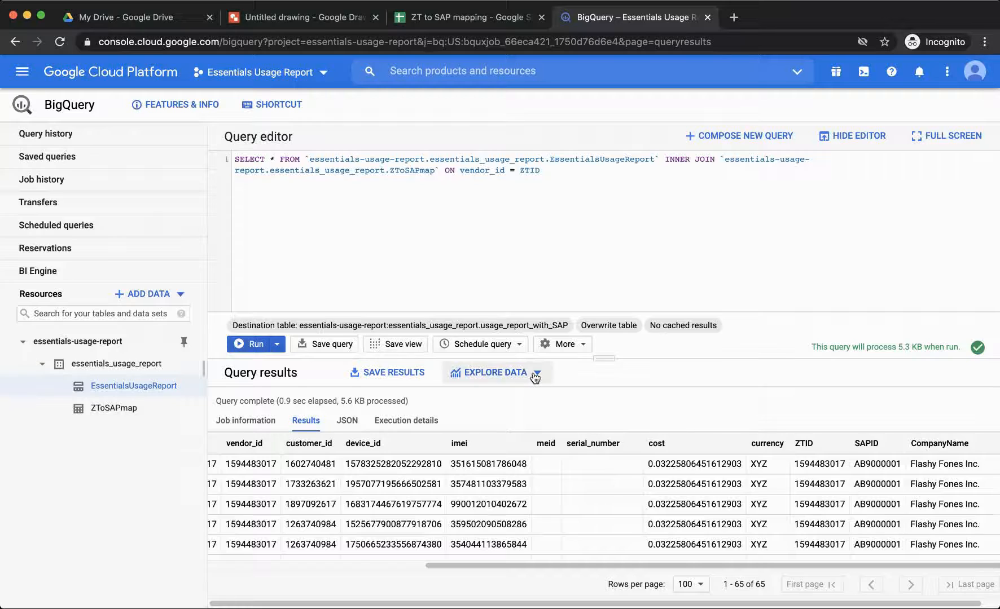
- Run the join into usage_report_with_SAP, preview its SAP columns, then select EssentialsUsageReport
click(253, 346)
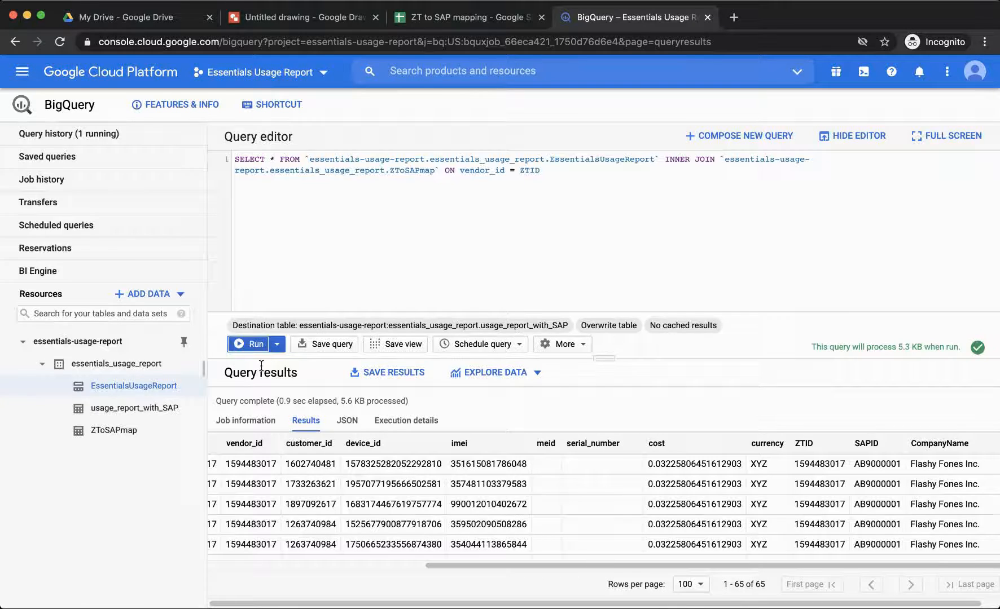
click(126, 412)
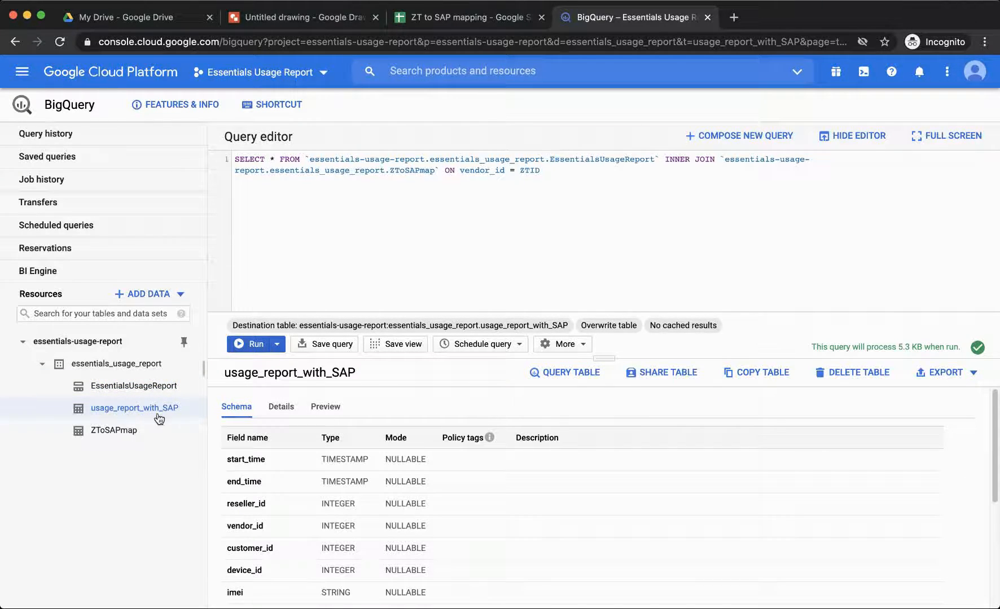
click(326, 407)
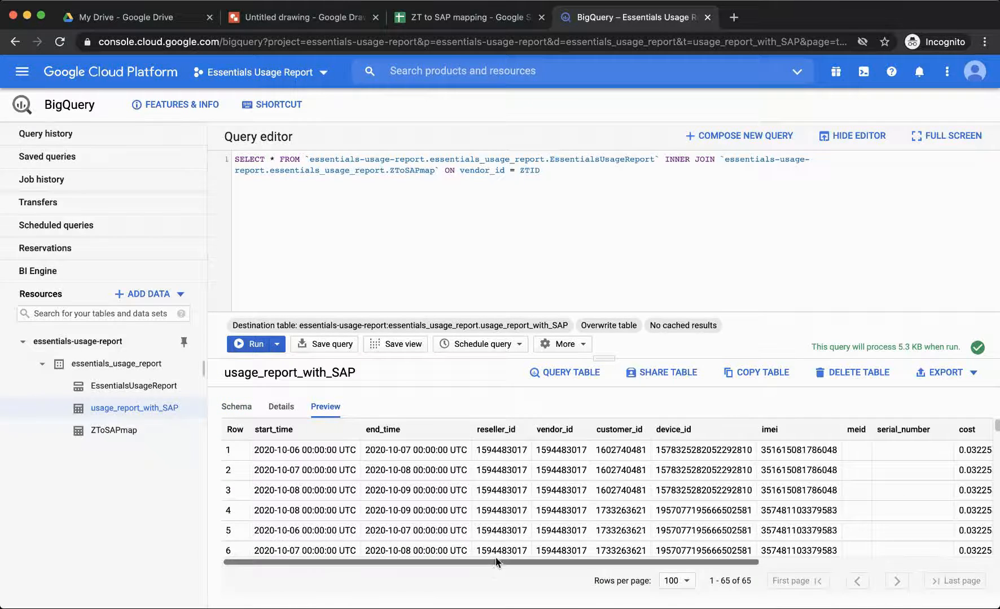
drag(490, 563, 720, 563)
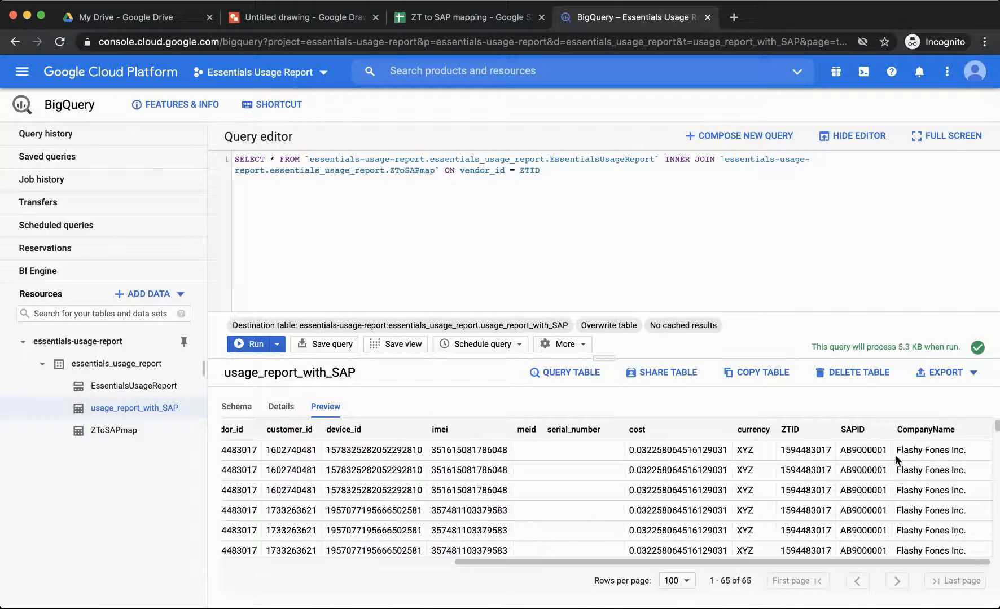
click(127, 388)
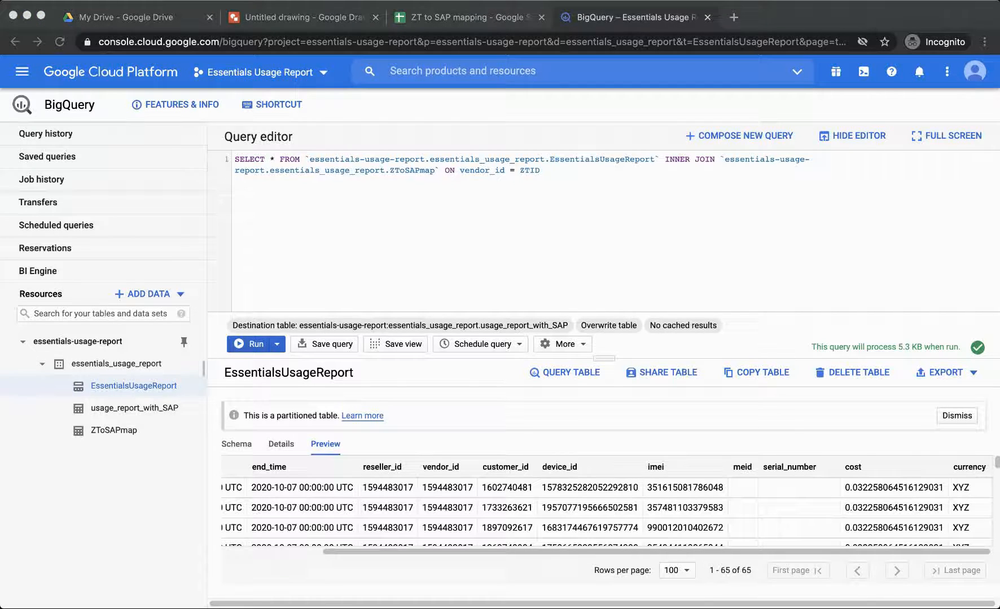
- Paste a WHERE clause after ZTID keeping start_time between 48 and 24 hours ago
click(582, 172)
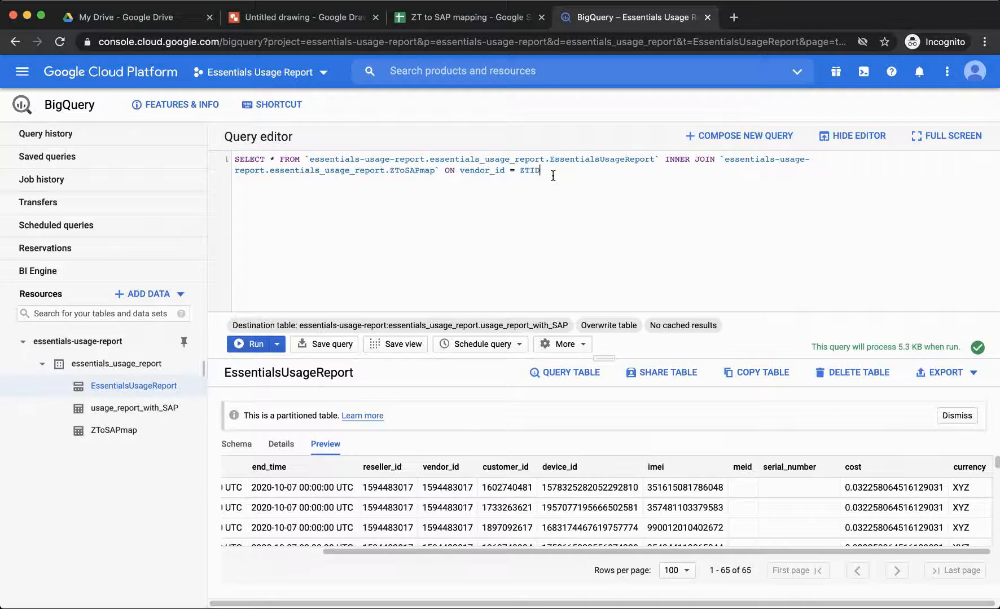
text(WHERE start_time > TIMESTAMP_SUB(CURRENT_TIMESTAMP(), INTERVAL 48 HOUR) AND start_time < TIMESTAMP_SUB(CURRENT_TIMESTAMP(), INTERVAL 24 HOUR))
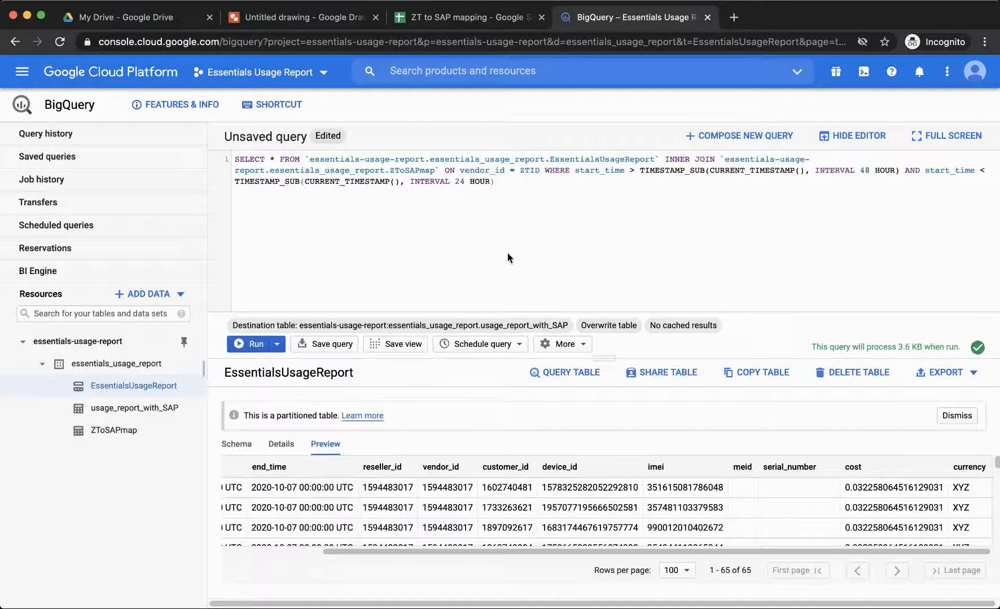
- Change the query settings' write preference to Append to table and save
click(567, 348)
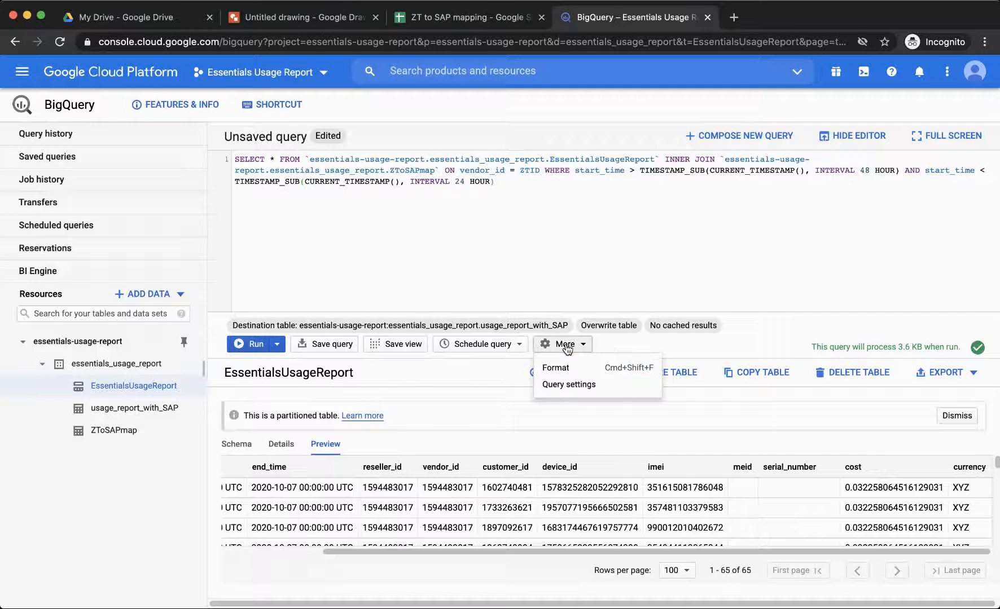
click(565, 386)
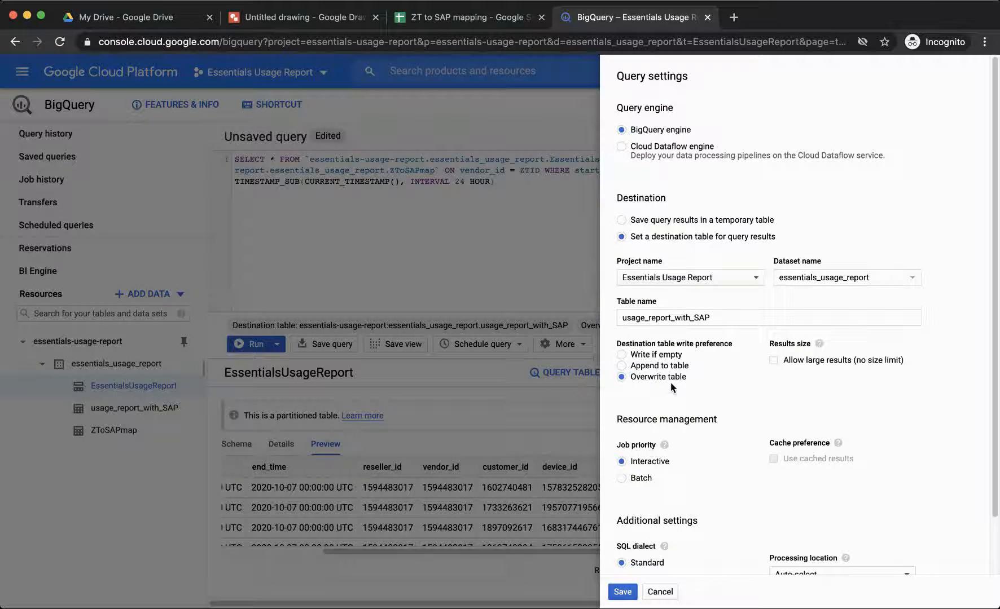
click(621, 365)
click(623, 594)
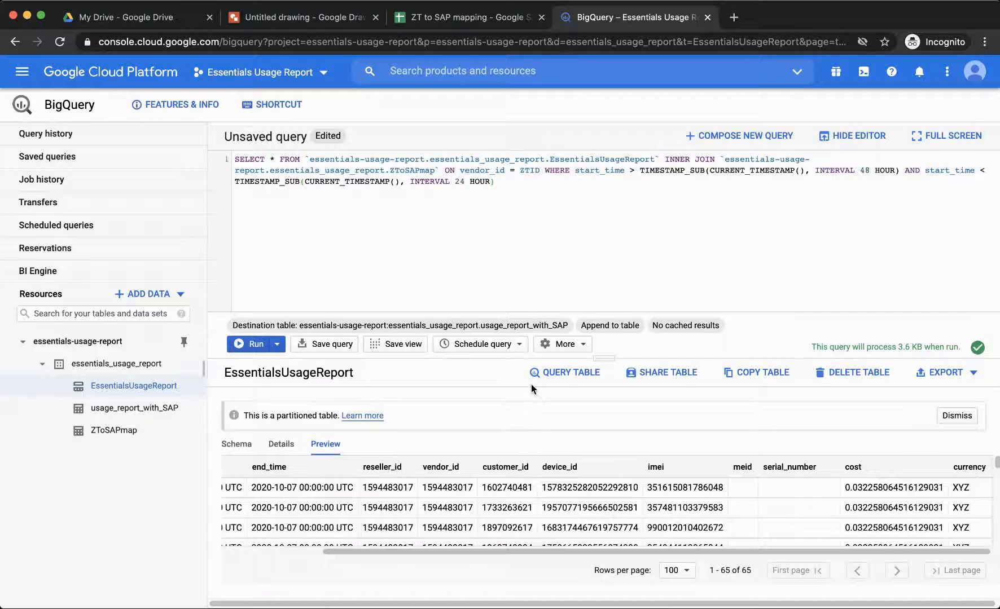
- Open the Schedule query options, then preview usage_report_with_SAP scrolled to its SAPID columns
click(508, 350)
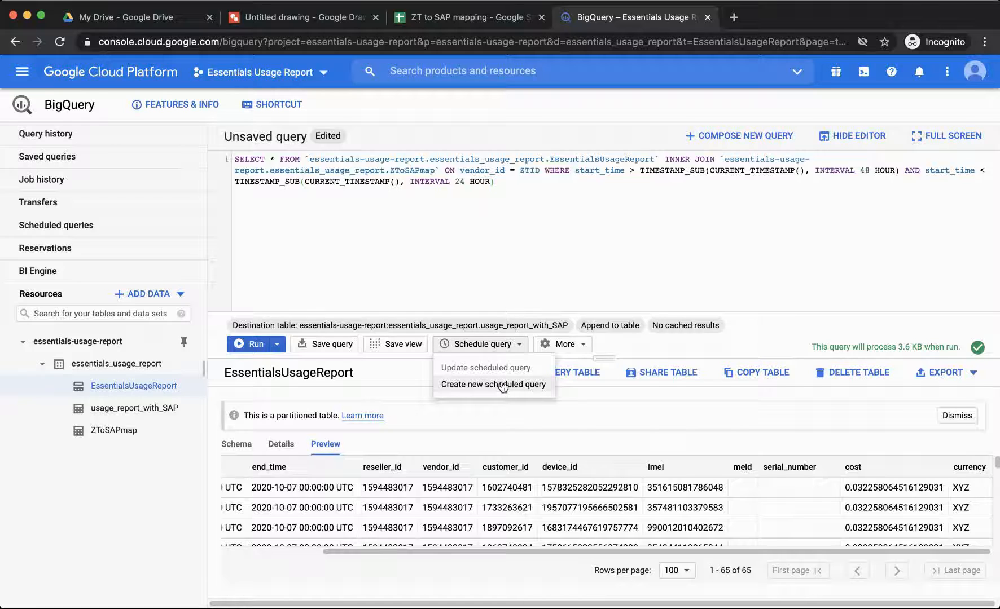
click(115, 408)
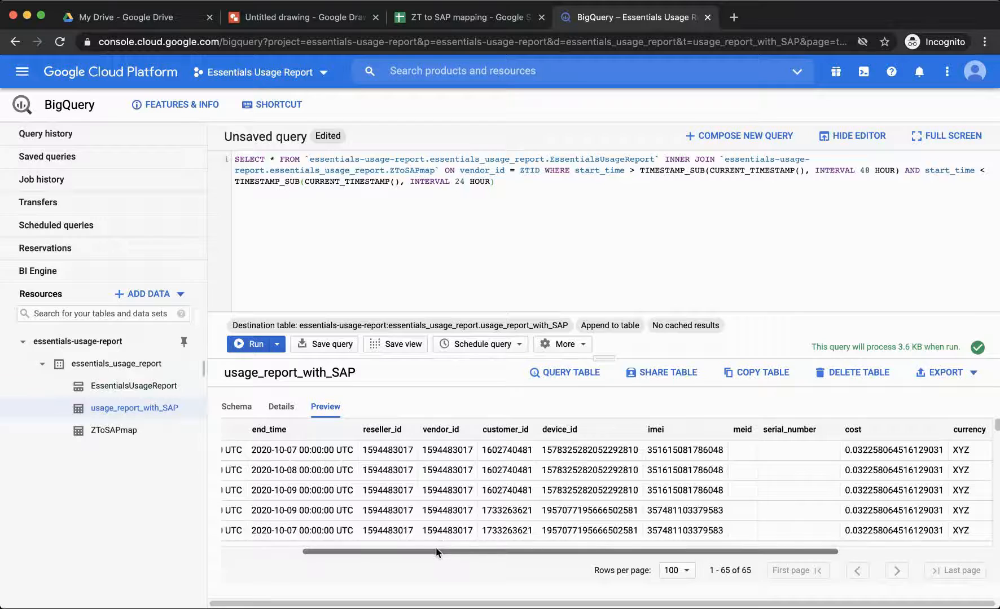
drag(438, 553, 592, 554)
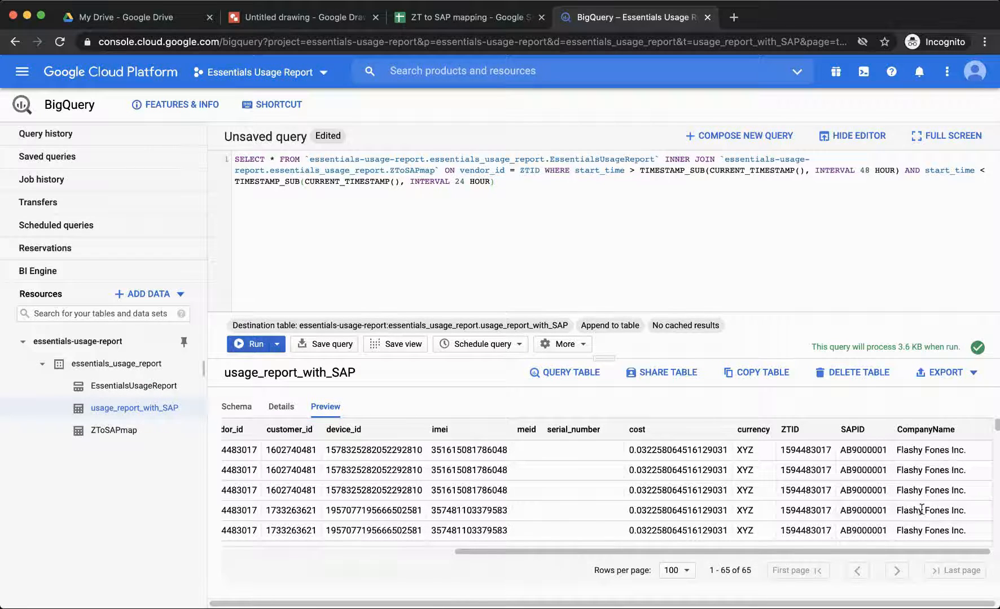